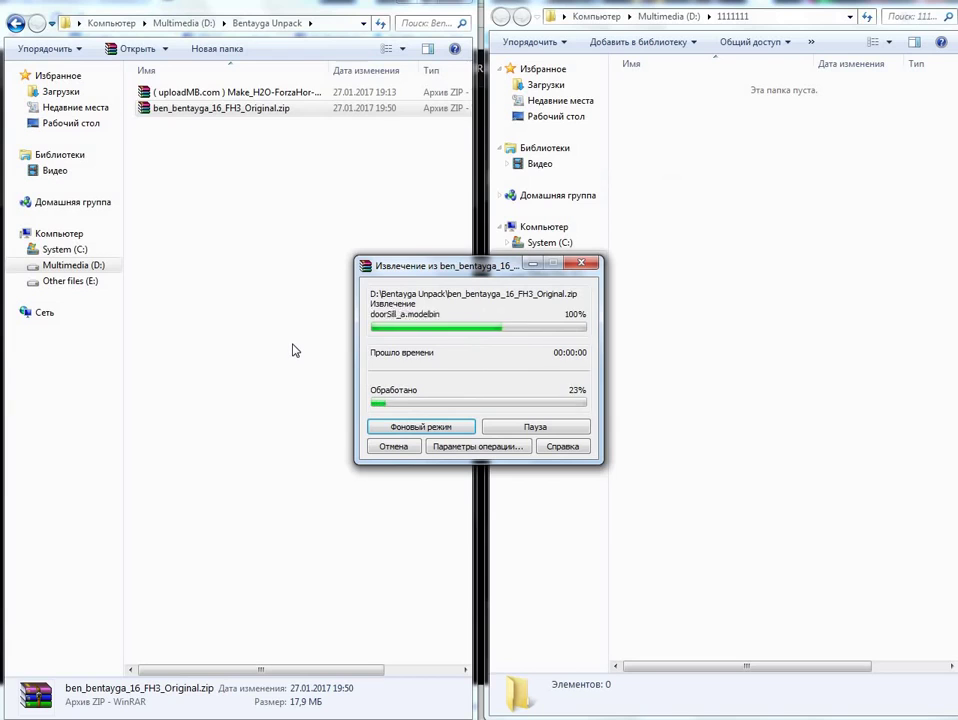
Delete the archive ben_bentayga_16_FH3_Original.zip from the Bentayga Unpack folder.
{"action": "left_click", "coordinate": [295, 350]}
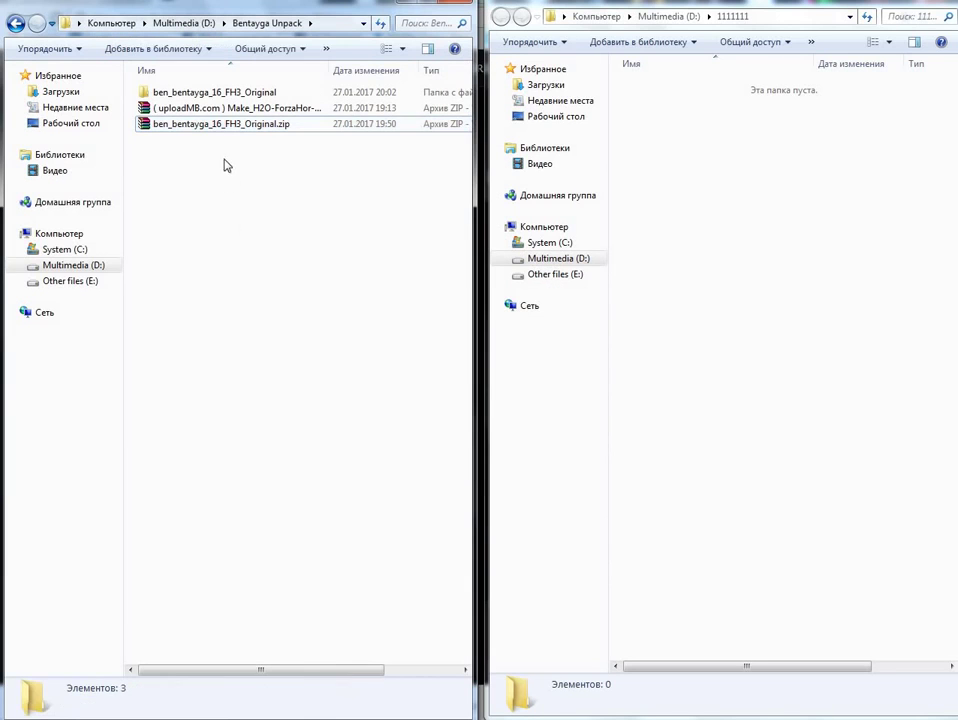
{"action": "left_click", "coordinate": [235, 124]}
{"action": "right_click", "coordinate": [235, 124]}
{"action": "left_click", "coordinate": [276, 419]}
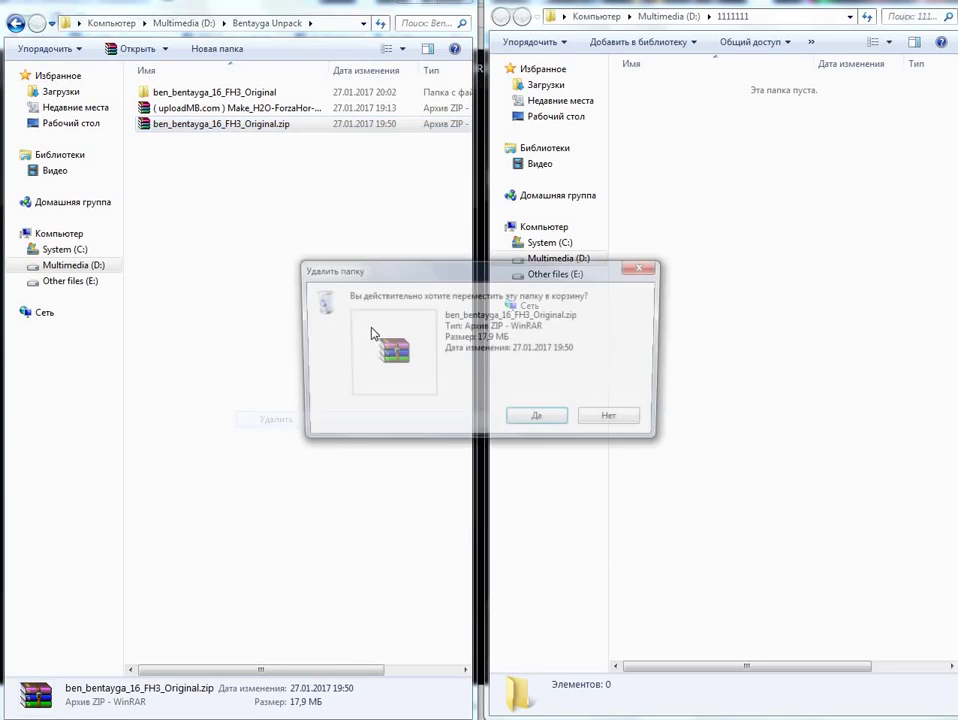
{"action": "left_click", "coordinate": [515, 417]}
Extract the Make_H2O-ForzaHor archive into its own folder inside Bentayga Unpack, keeping the default extraction options.
{"action": "right_click", "coordinate": [245, 112]}
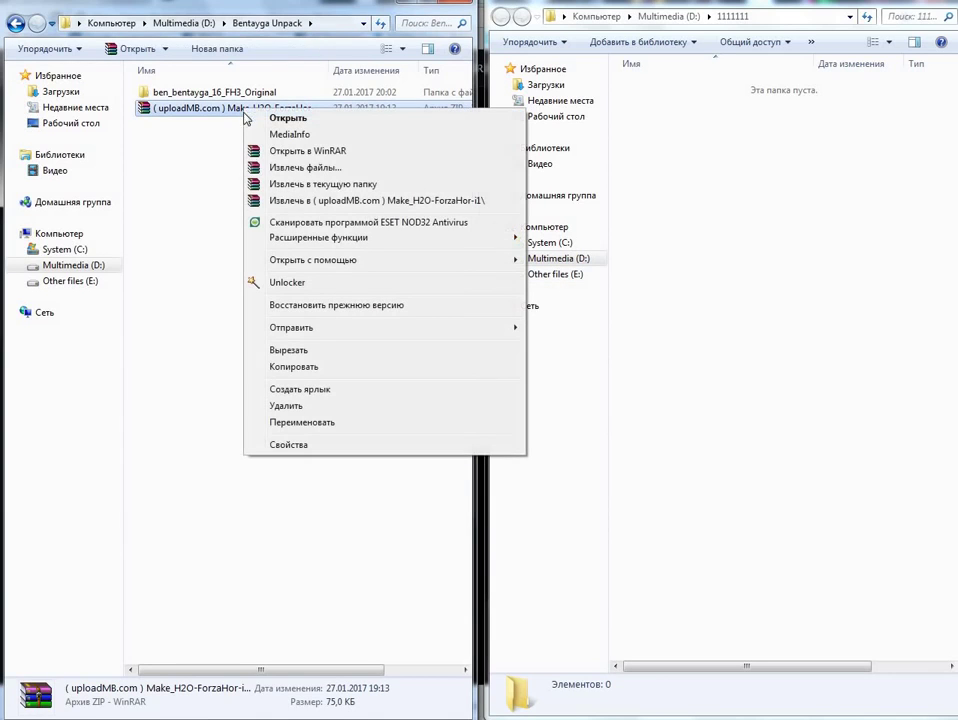
{"action": "left_click", "coordinate": [330, 168]}
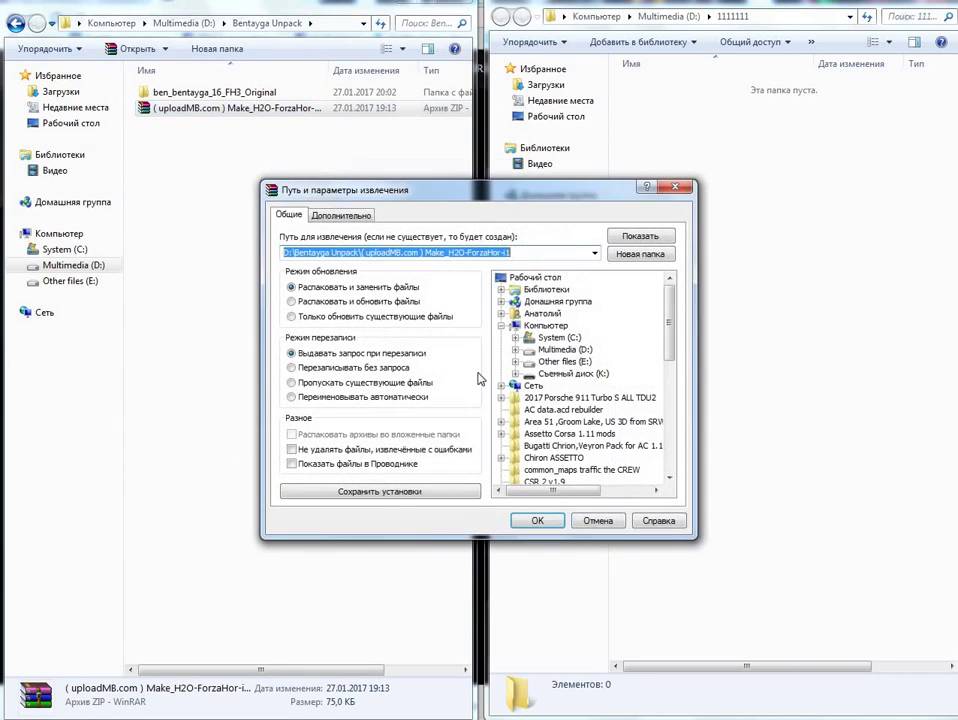
{"action": "left_click", "coordinate": [537, 519]}
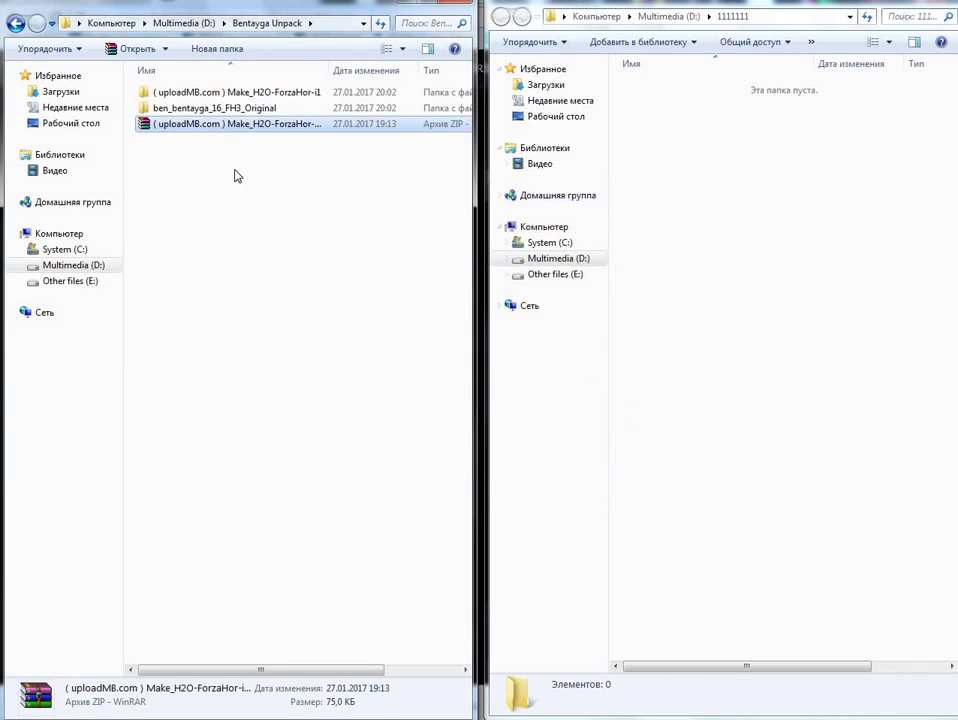
Delete the Make_H2O-ForzaHor ZIP archive from the Bentayga Unpack folder.
{"action": "left_click", "coordinate": [216, 126]}
{"action": "right_click", "coordinate": [216, 124]}
{"action": "left_click", "coordinate": [290, 422]}
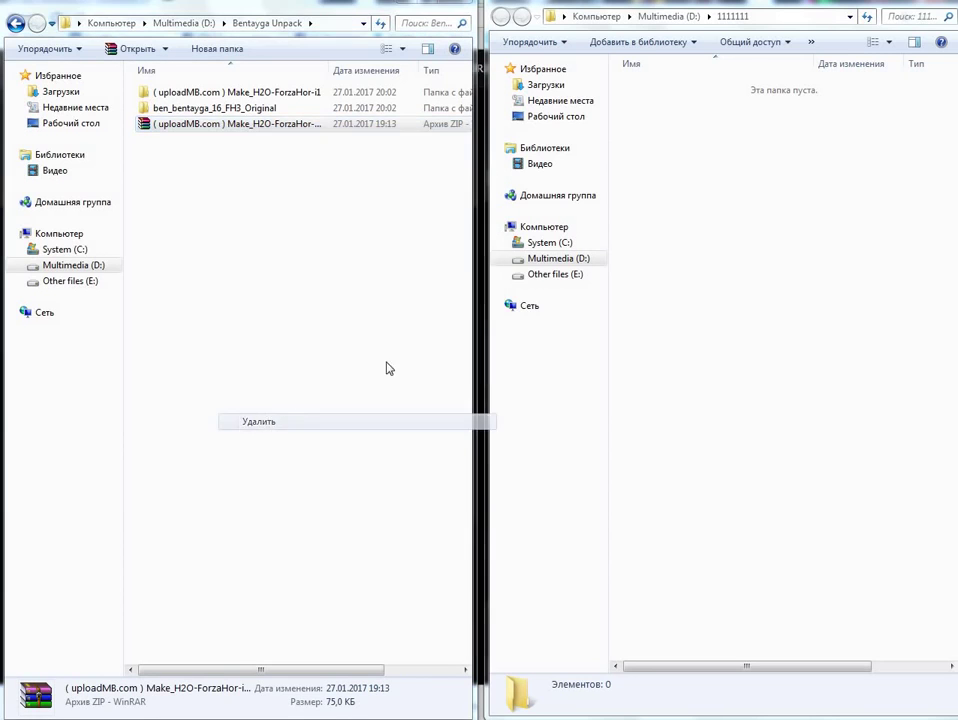
{"action": "left_click", "coordinate": [538, 421]}
Delete ben_bentayga_16_skeleton.gr2 and BEN_Bentayga_16_skeleton.modelbin from the scene folder of ben_bentayga_16_FH3_Original.
{"action": "left_click", "coordinate": [214, 110]}
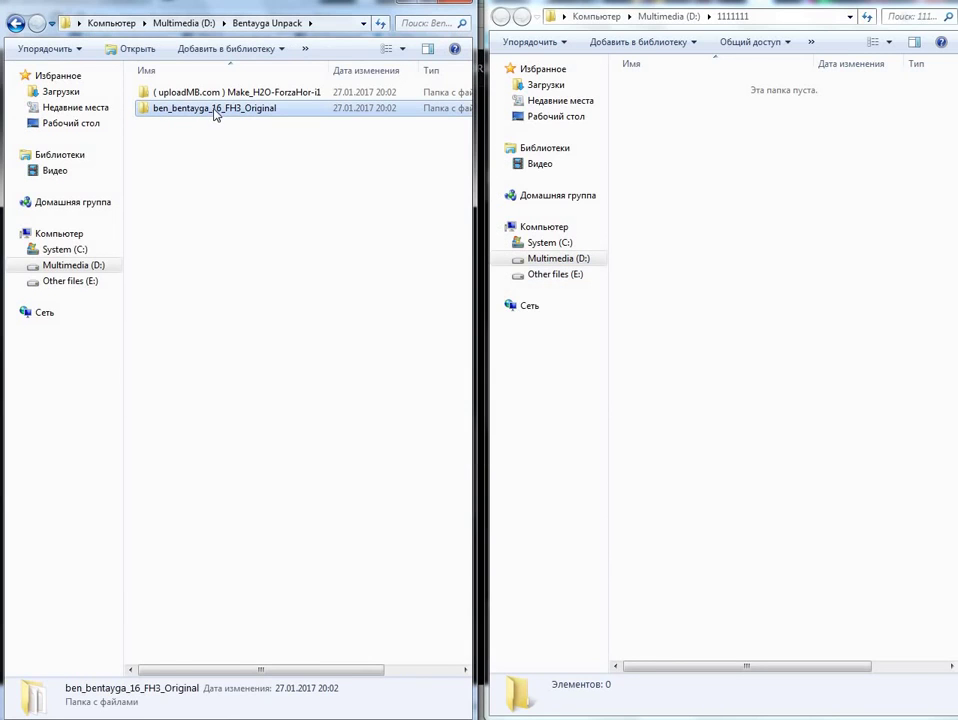
{"action": "double_click", "coordinate": [214, 112]}
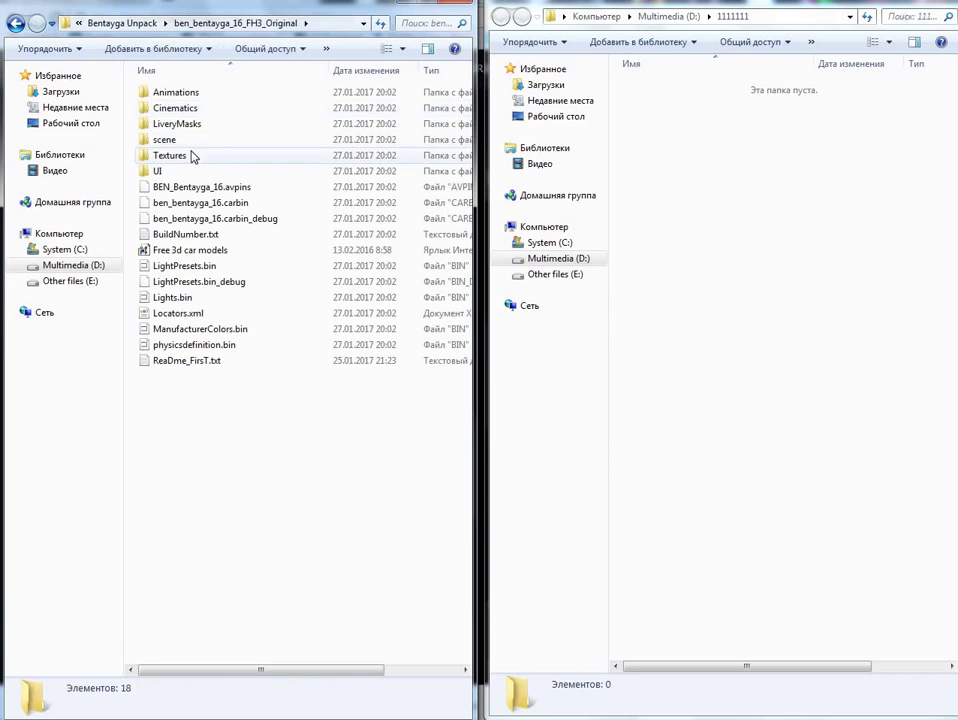
{"action": "double_click", "coordinate": [184, 141]}
{"action": "left_click_drag", "start_coordinate": [224, 195], "coordinate": [212, 165]}
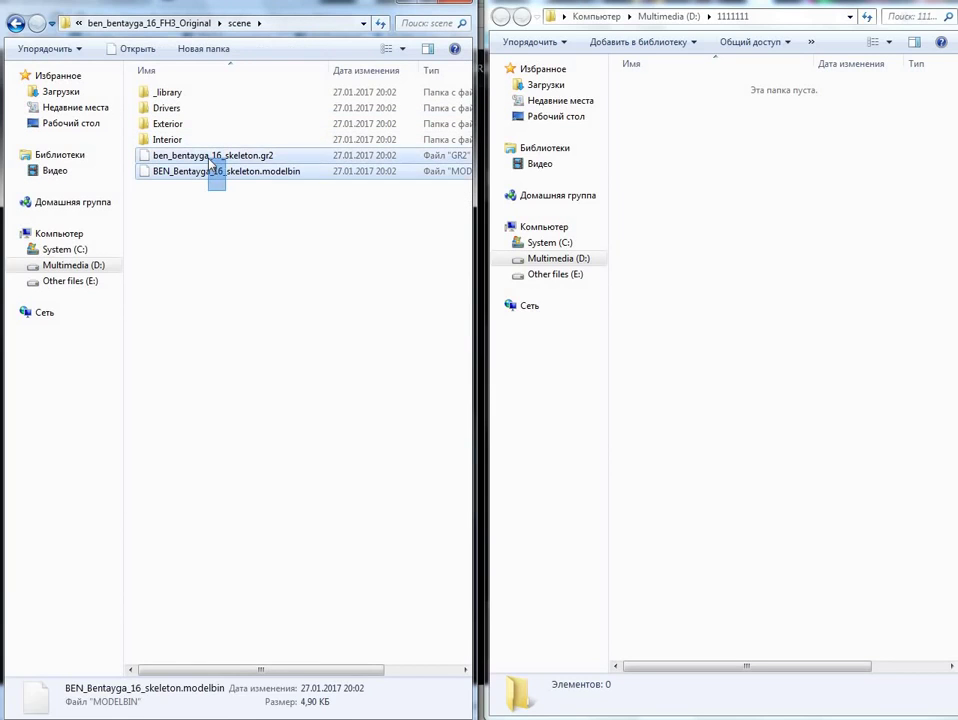
{"action": "right_click", "coordinate": [210, 162]}
{"action": "left_click", "coordinate": [290, 402]}
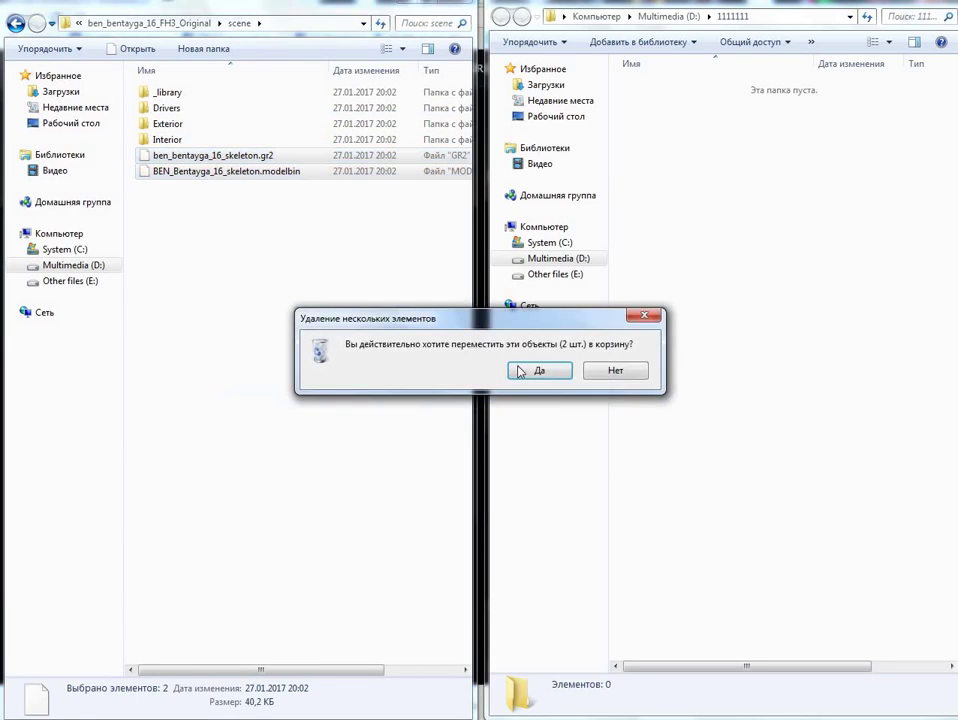
{"action": "left_click", "coordinate": [520, 370]}
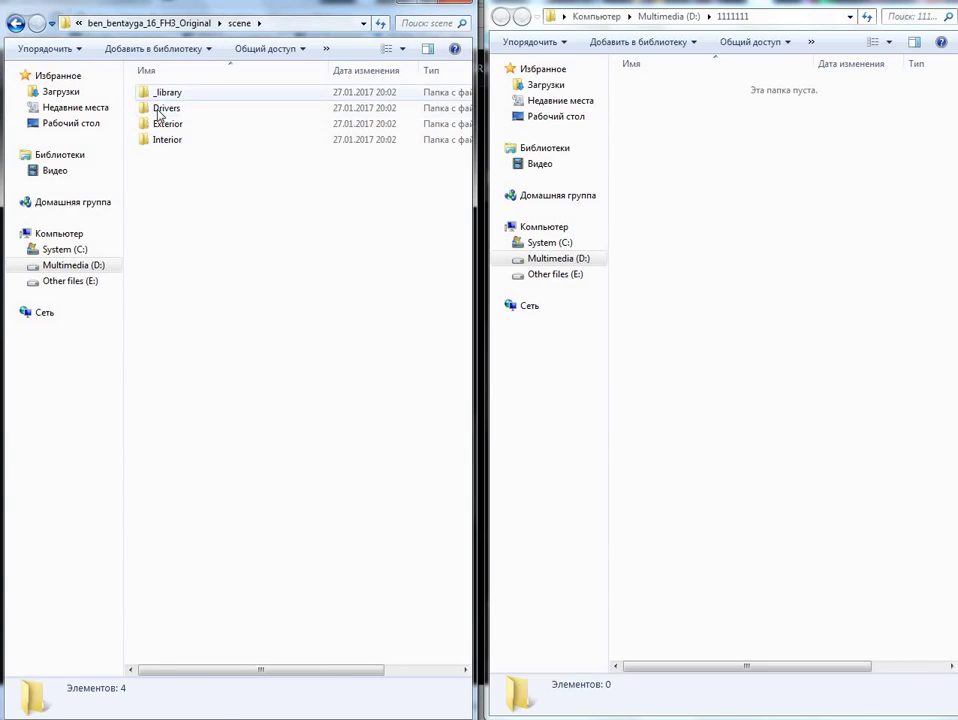
Move the scene folder from ben_bentayga_16_FH3_Original into the empty 1111111 folder.
{"action": "left_click", "coordinate": [15, 24]}
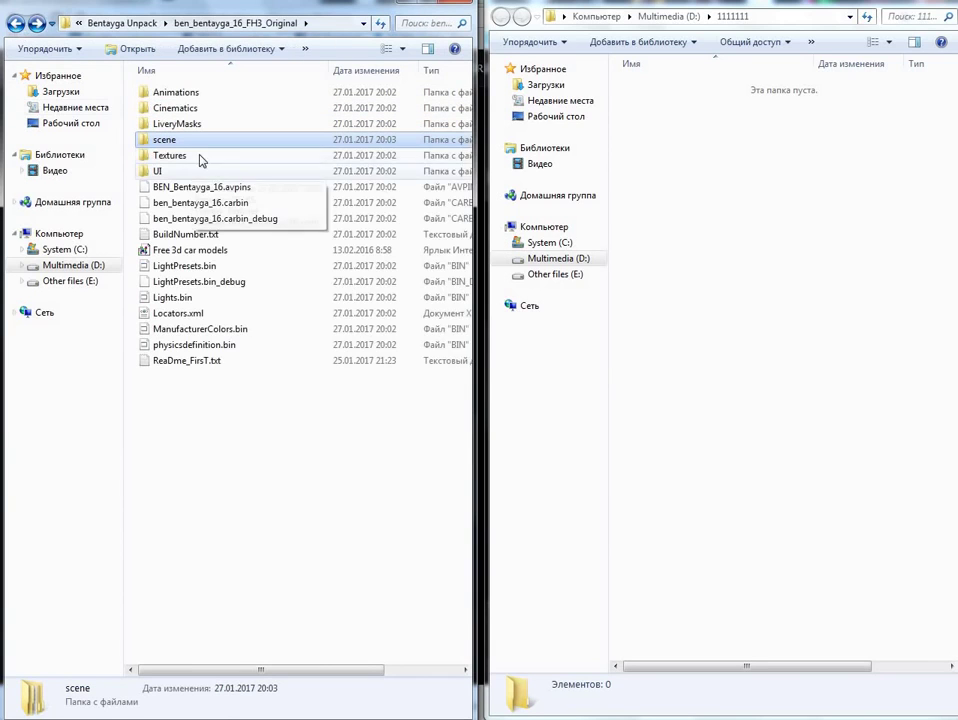
{"action": "right_click", "coordinate": [193, 148]}
{"action": "left_click", "coordinate": [220, 398]}
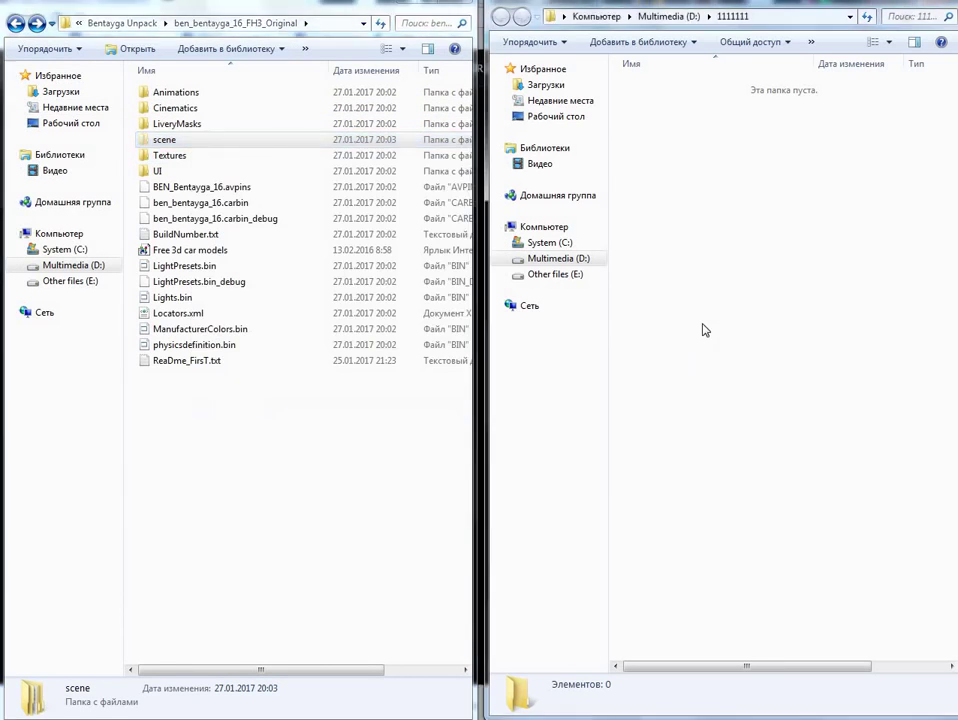
{"action": "right_click", "coordinate": [703, 327]}
{"action": "left_click", "coordinate": [745, 427]}
Create a new folder named scene in ben_bentayga_16_FH3_Original.
{"action": "right_click", "coordinate": [221, 394]}
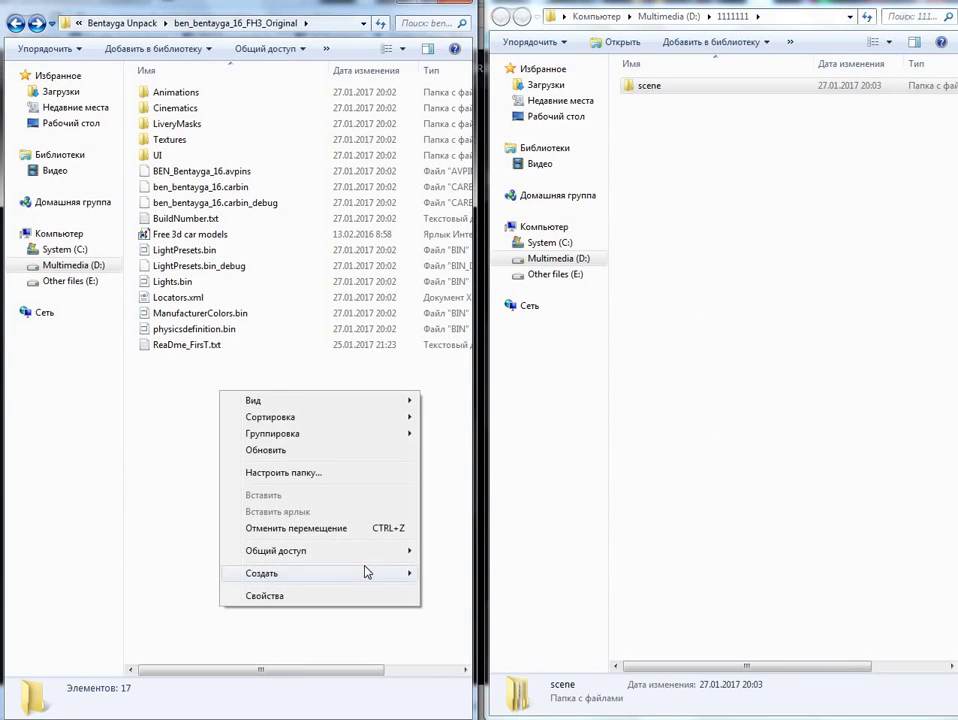
{"action": "mouse_move", "coordinate": [372, 575]}
{"action": "left_click", "coordinate": [450, 402]}
{"action": "type", "text": "scene"}
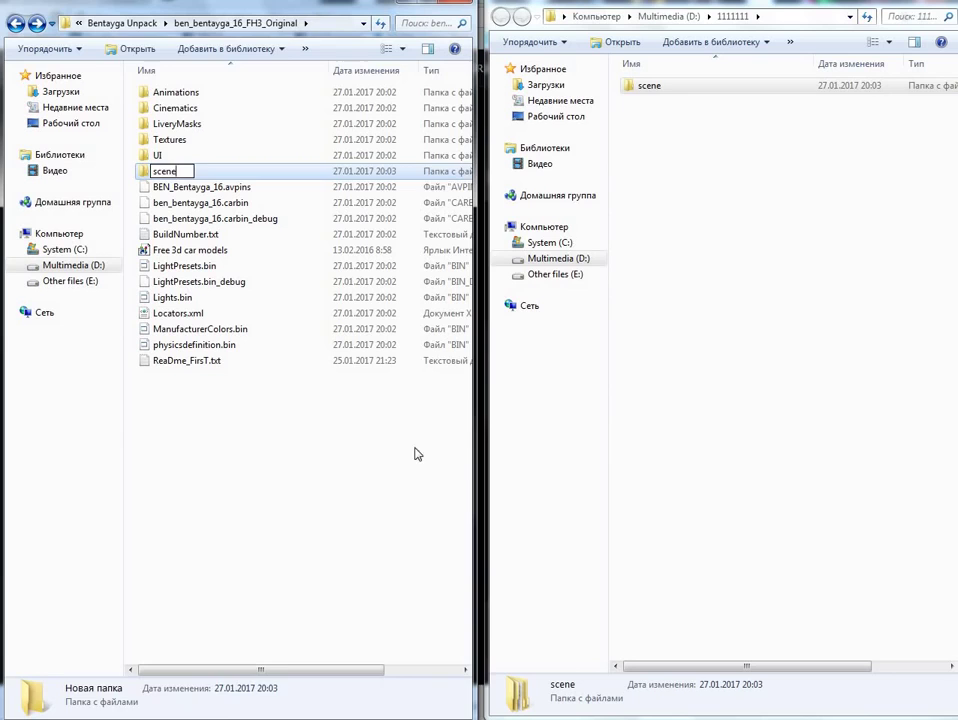
{"action": "left_click", "coordinate": [417, 454]}
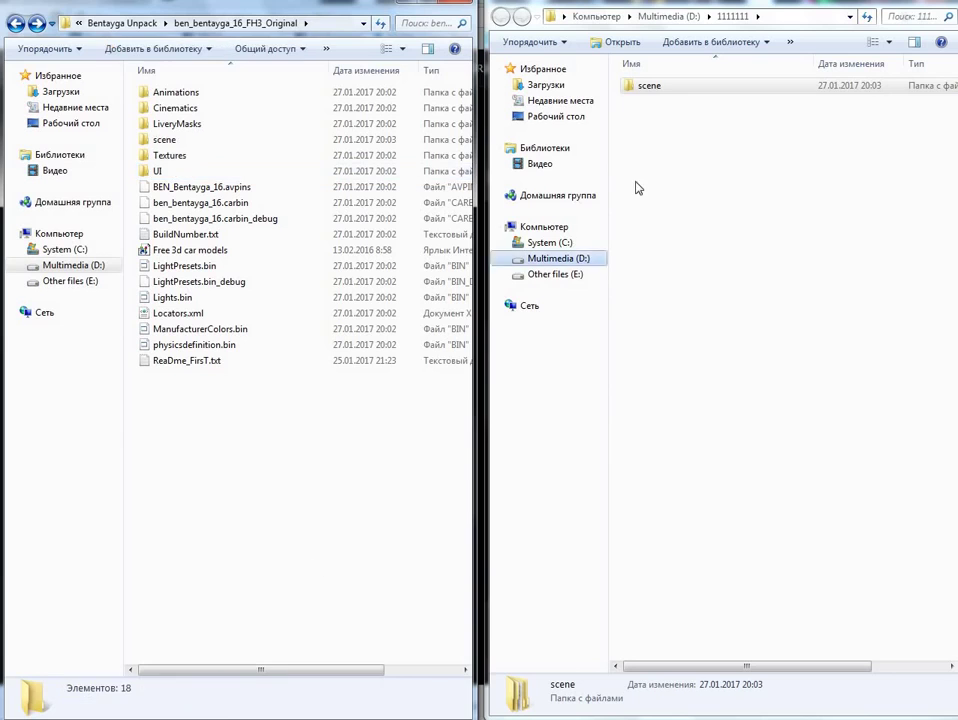
Move body_a.modelbin from the relocated scene\Exterior\Platform folder into the new scene folder of ben_bentayga_16_FH3_Original.
{"action": "double_click", "coordinate": [652, 86]}
{"action": "double_click", "coordinate": [652, 117]}
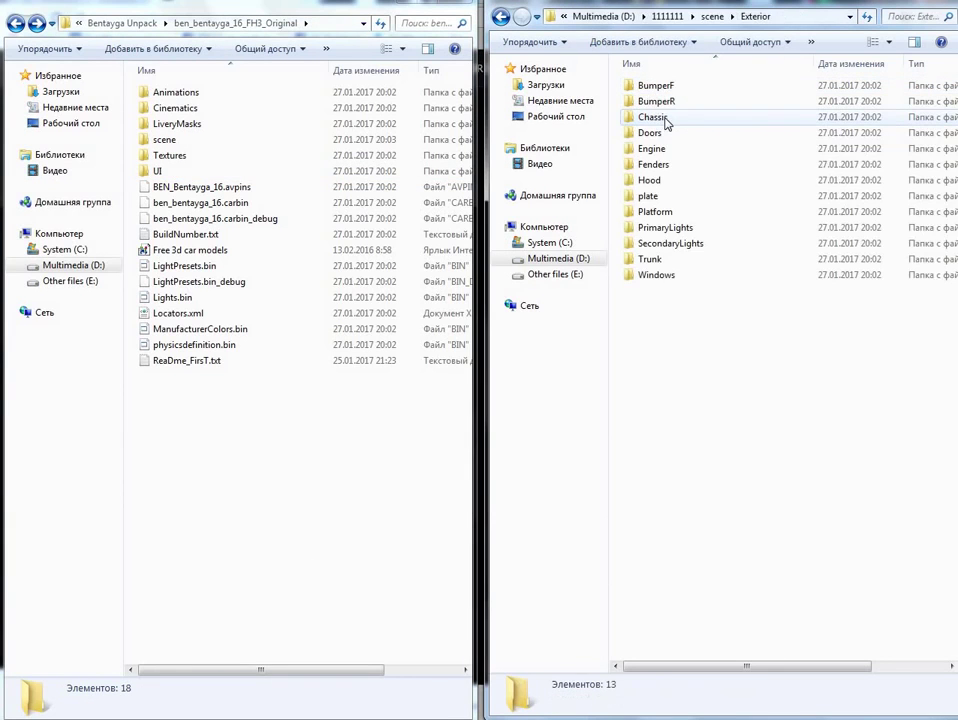
{"action": "double_click", "coordinate": [655, 117]}
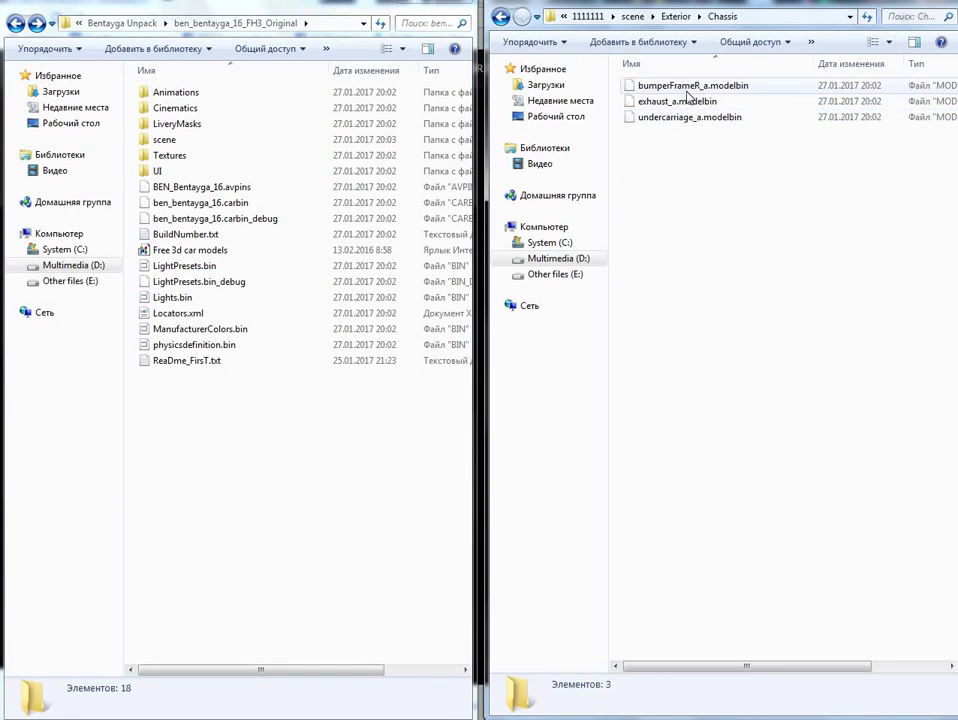
{"action": "left_click", "coordinate": [503, 16]}
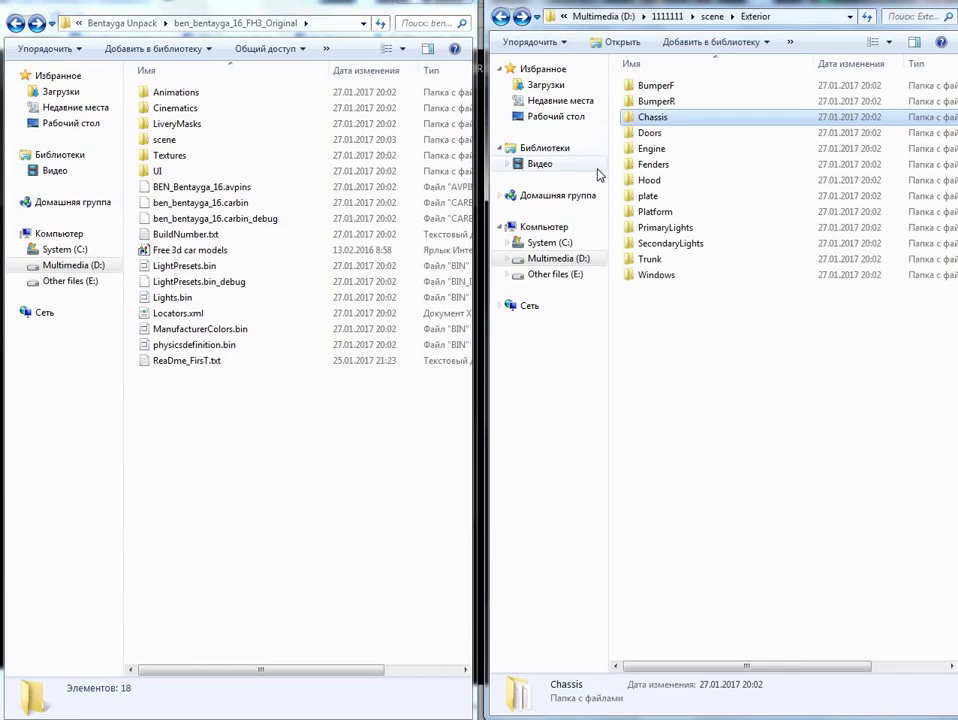
{"action": "double_click", "coordinate": [640, 212]}
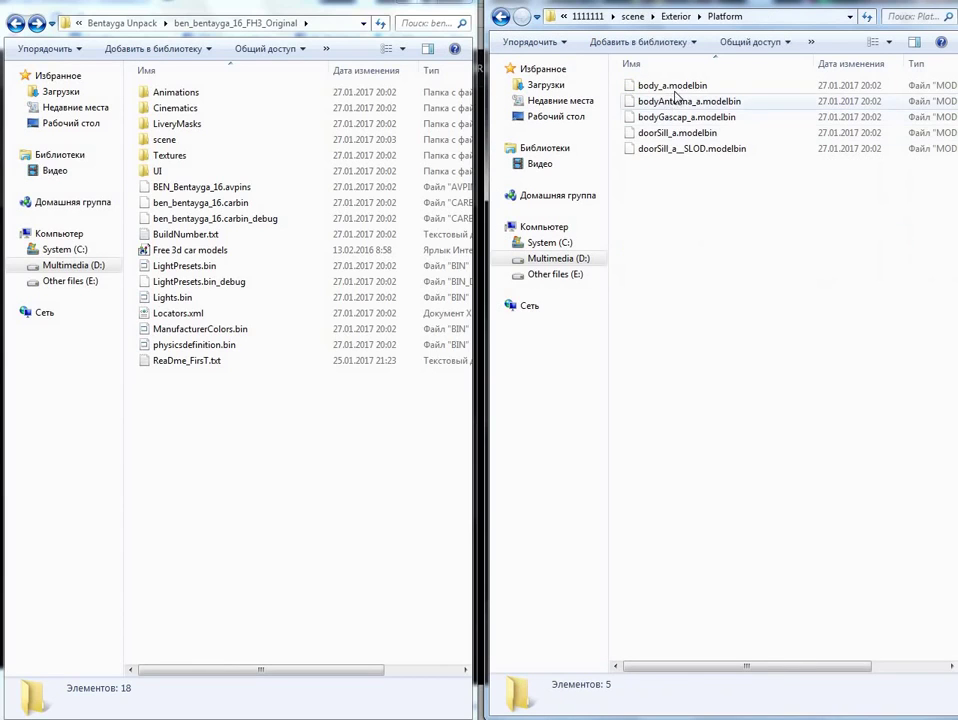
{"action": "left_click_drag", "start_coordinate": [670, 86], "coordinate": [165, 143]}
Move all files from the extracted Make_H2O-ForzaHor folder into the ben_bentayga_16_FH3_Original folder.
{"action": "left_click", "coordinate": [16, 22]}
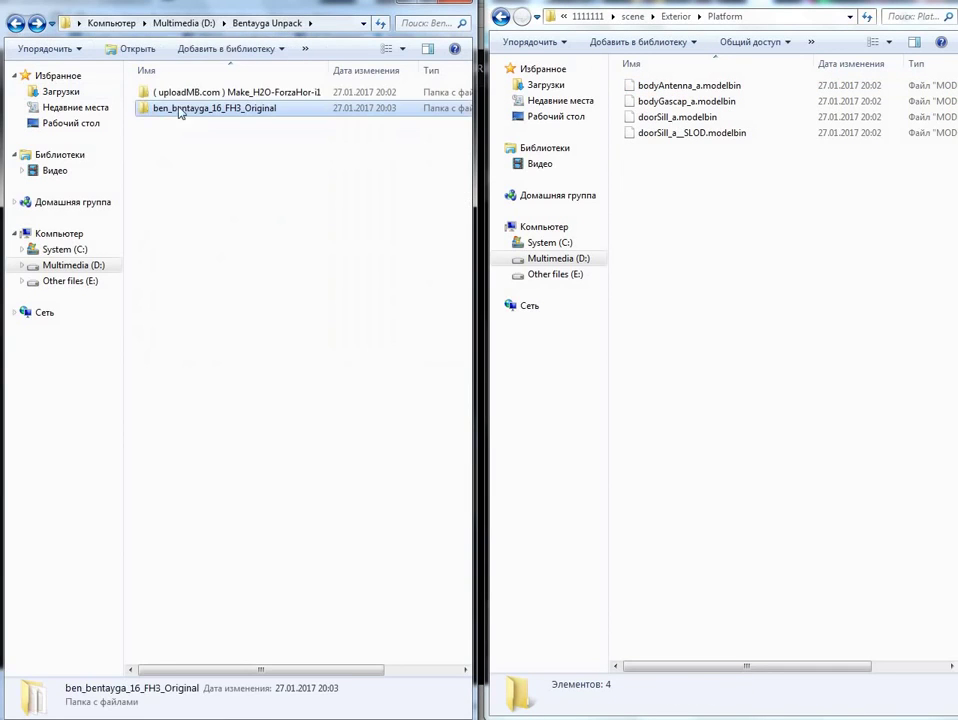
{"action": "key", "text": "Up"}
{"action": "key", "text": "Return"}
{"action": "left_click_drag", "start_coordinate": [261, 274], "coordinate": [195, 97]}
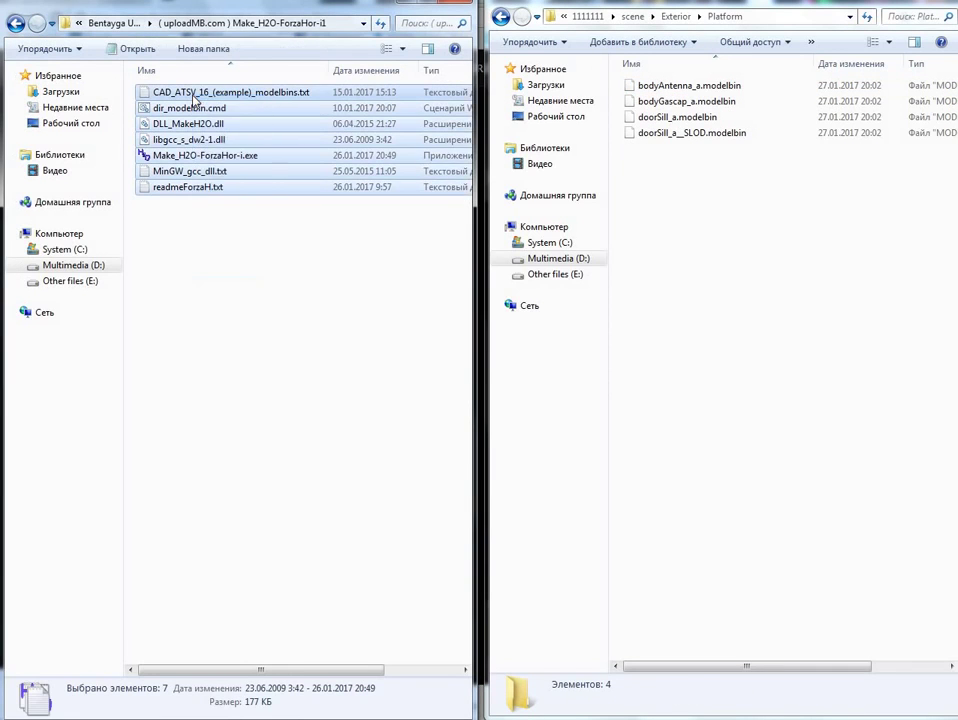
{"action": "right_click", "coordinate": [195, 97]}
{"action": "left_click", "coordinate": [261, 282]}
{"action": "left_click", "coordinate": [16, 22]}
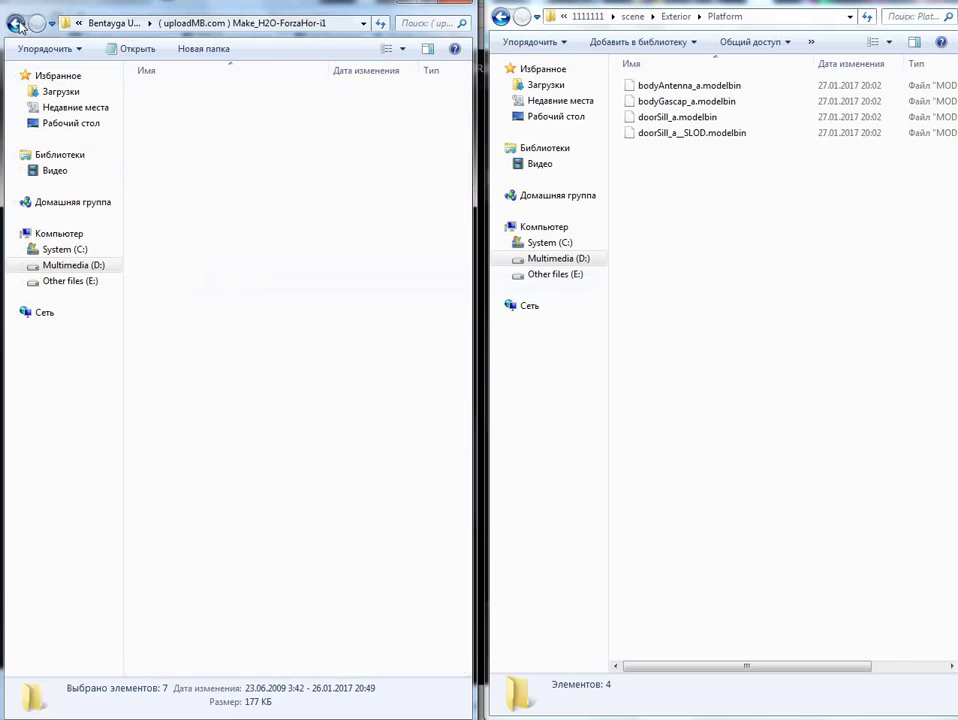
{"action": "double_click", "coordinate": [192, 108]}
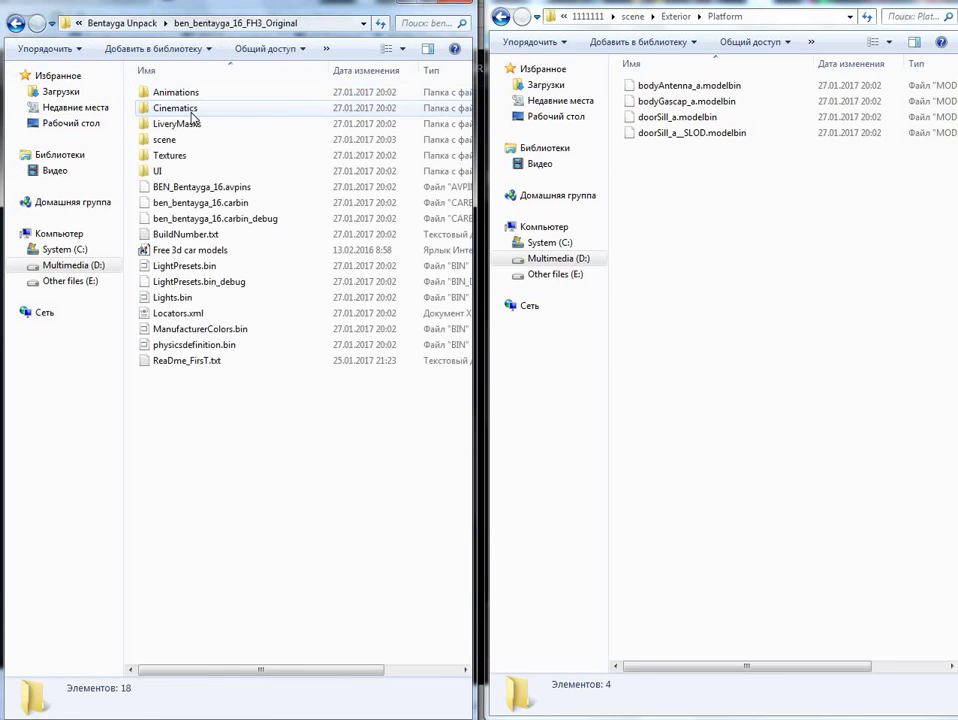
{"action": "right_click", "coordinate": [170, 436]}
{"action": "left_click", "coordinate": [263, 547]}
{"action": "left_click", "coordinate": [224, 533]}
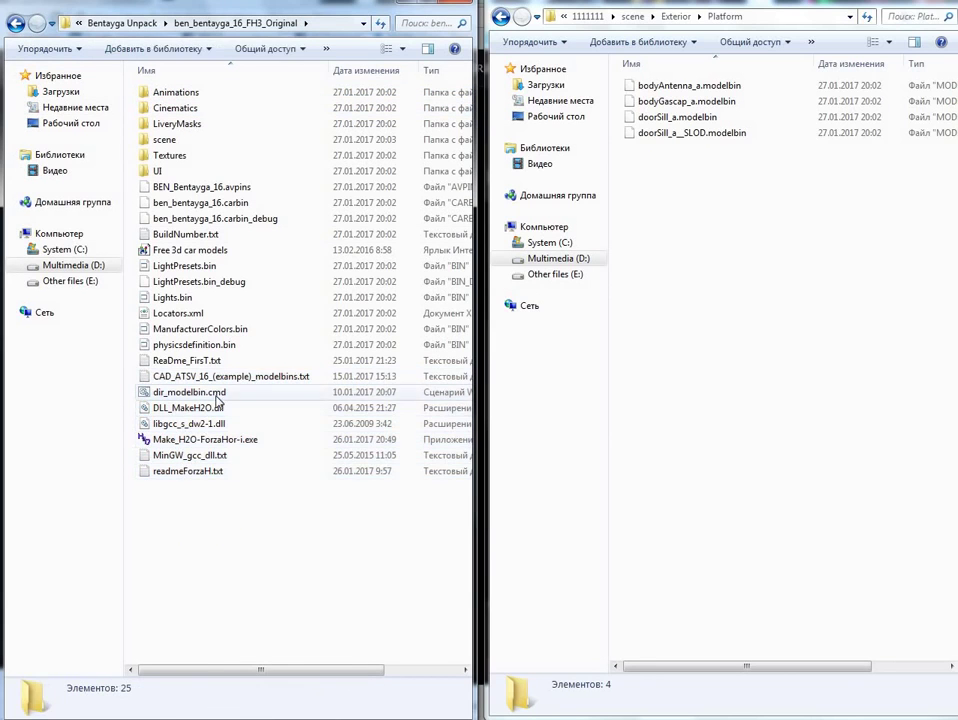
Run dir_modelbin.cmd to generate the model file list and rename modelbins.txt to Bentayga.txt.
{"action": "left_click", "coordinate": [250, 401]}
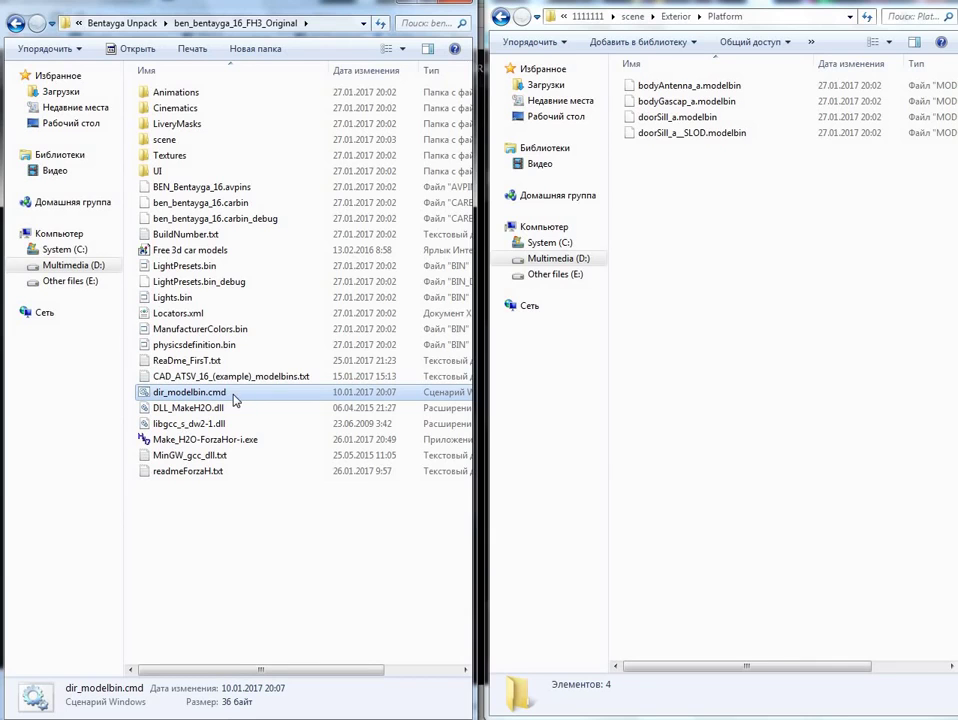
{"action": "double_click", "coordinate": [296, 393]}
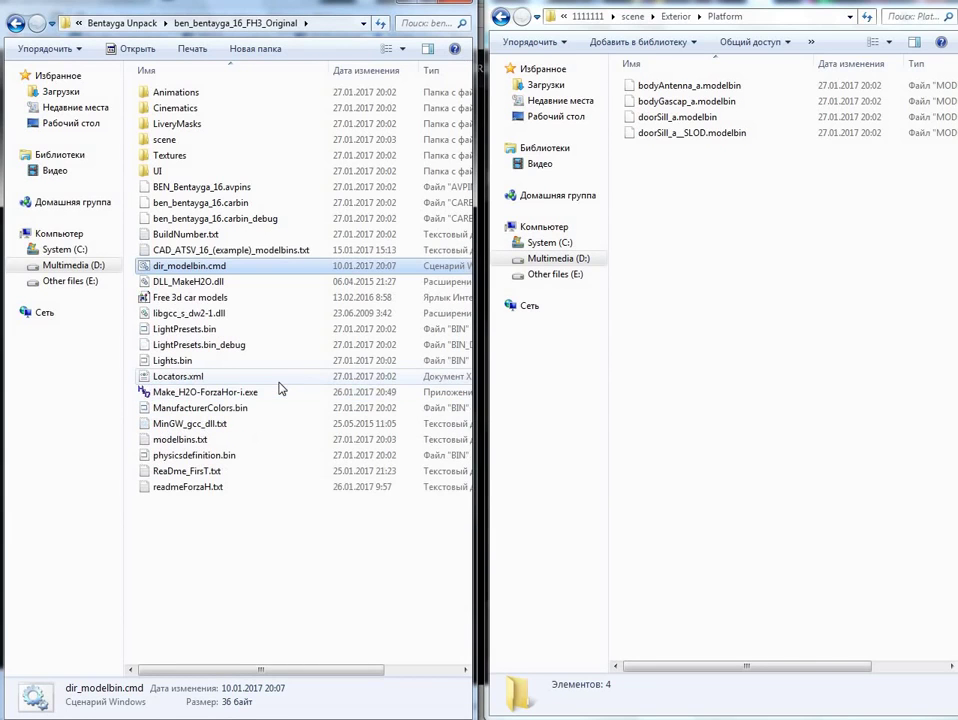
{"action": "left_click", "coordinate": [192, 443]}
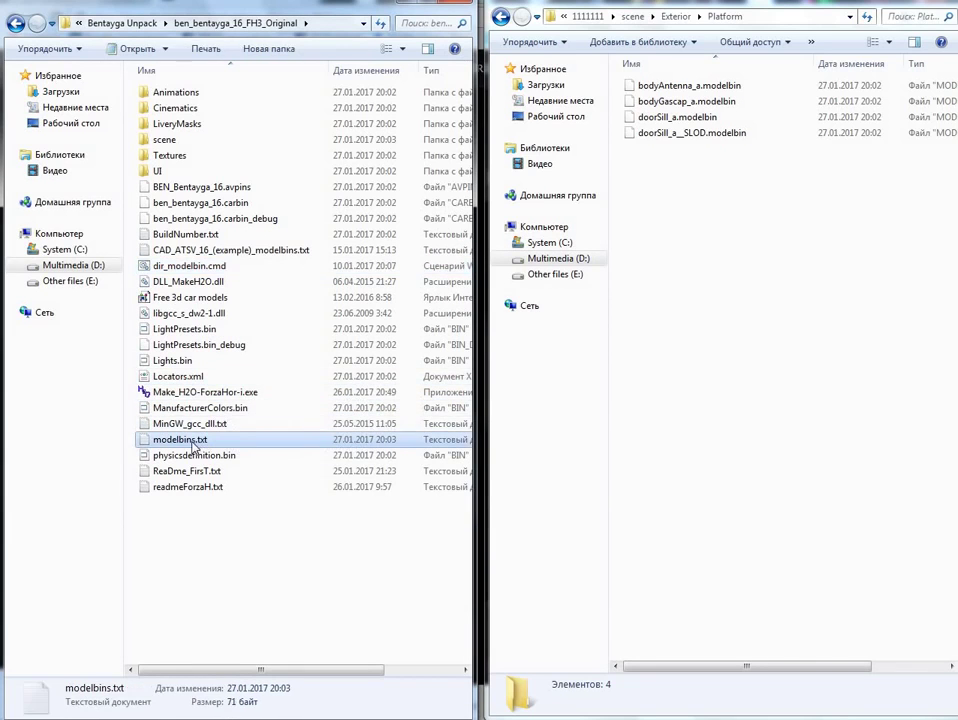
{"action": "left_click", "coordinate": [196, 442]}
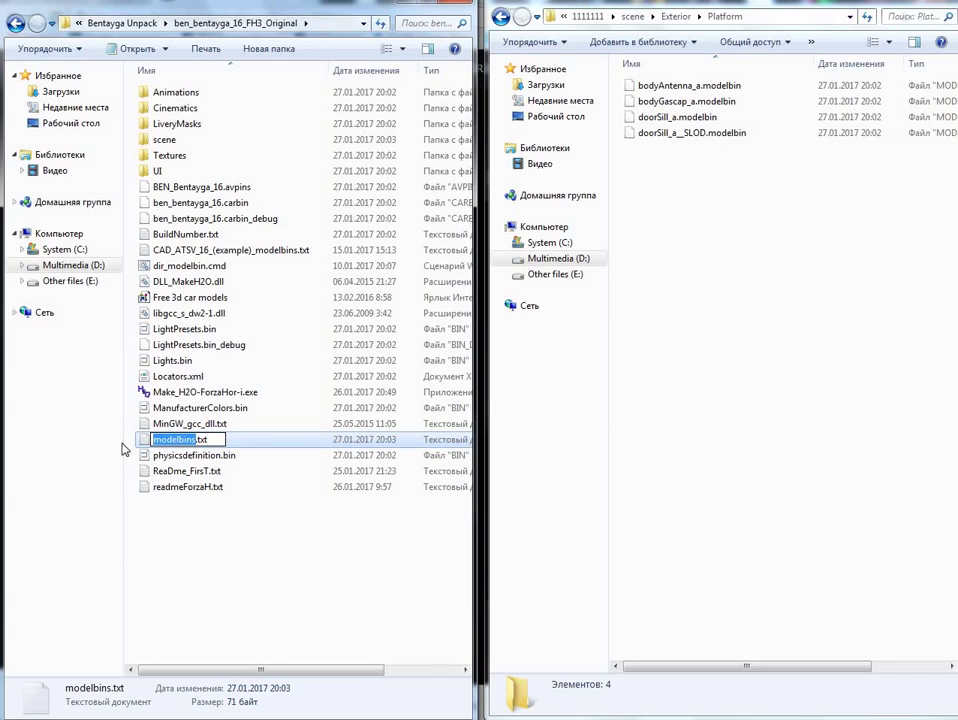
{"action": "type", "text": "Be"}
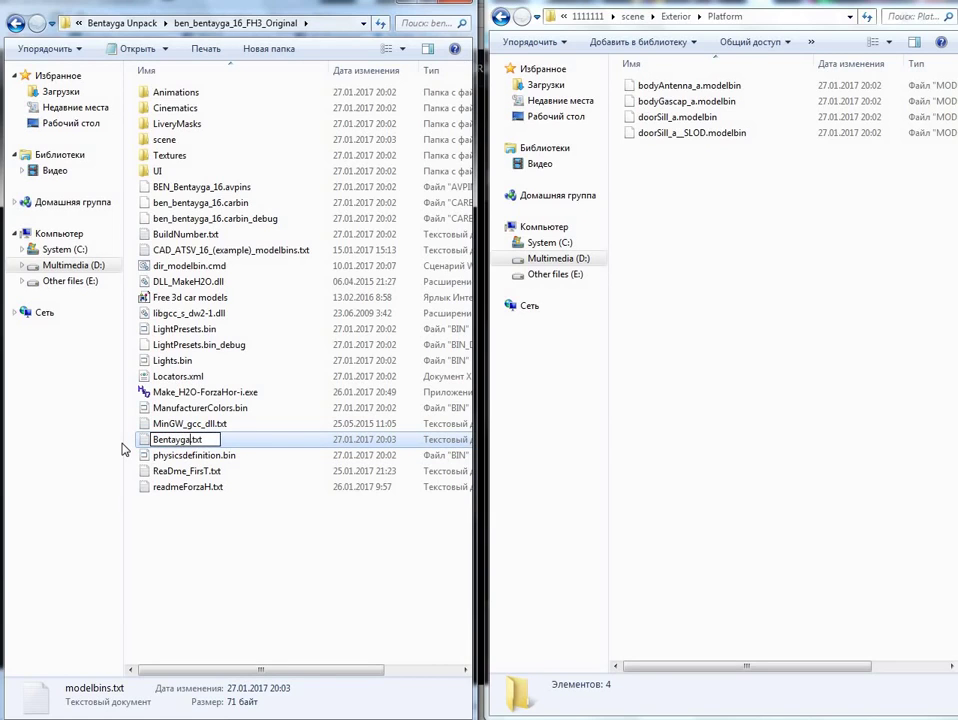
{"action": "type", "text": "ntayga"}
{"action": "key", "text": "Return"}
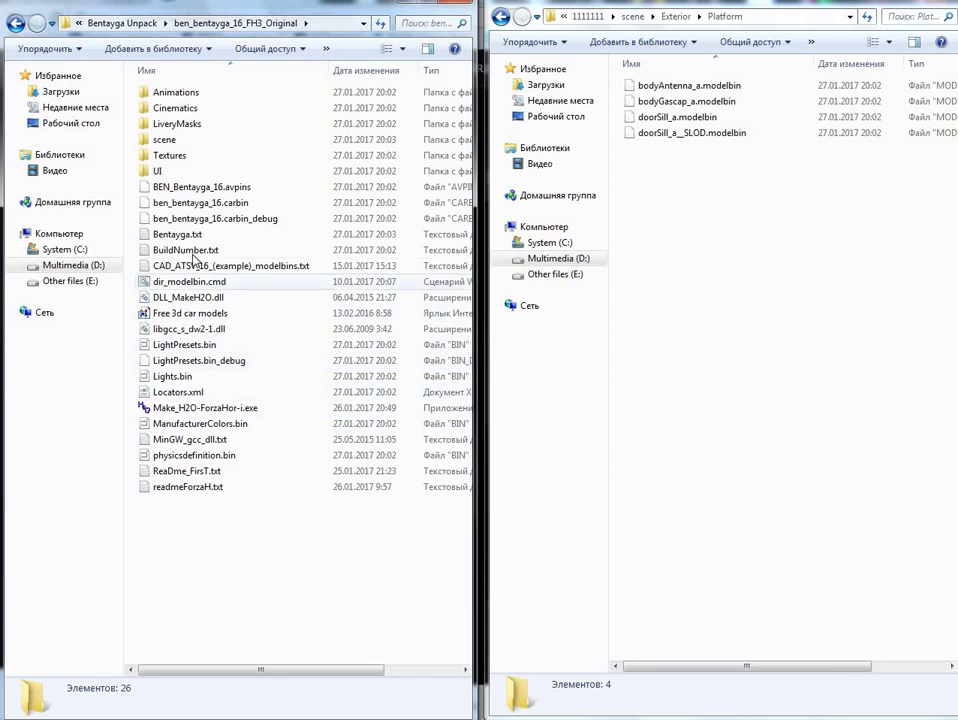
Check the model file path listed in Bentayga.txt, then close the file.
{"action": "double_click", "coordinate": [178, 234]}
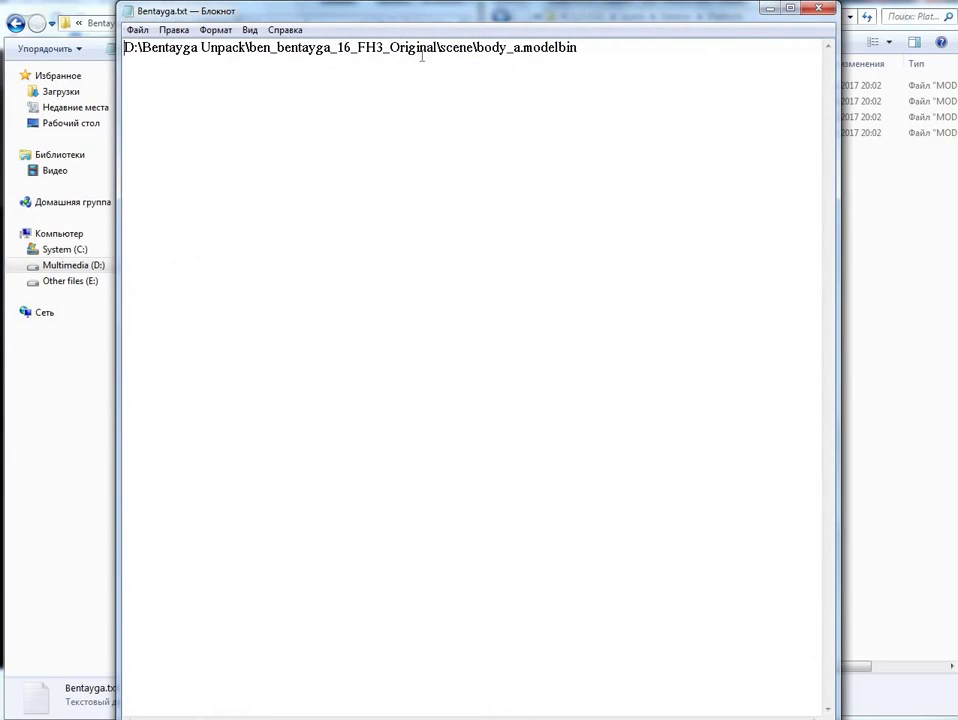
{"action": "left_click", "coordinate": [818, 10]}
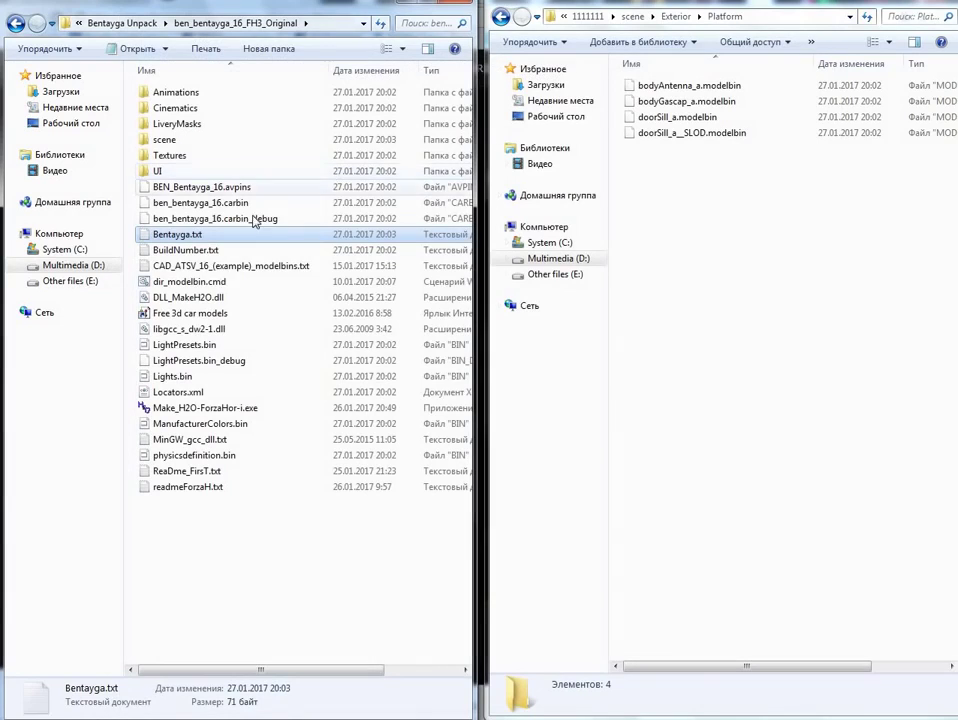
Launch Make_H2O-ForzaHor-i.exe and check which file lists its load dialog accepts, then cancel the dialog.
{"action": "double_click", "coordinate": [196, 409]}
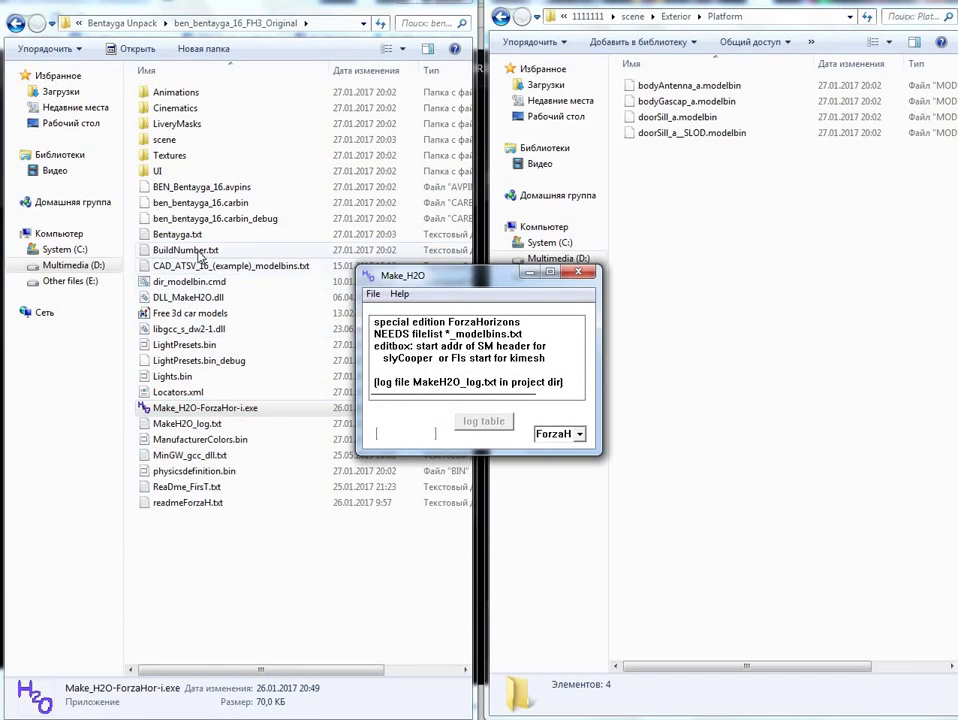
{"action": "left_click", "coordinate": [372, 293]}
{"action": "left_click", "coordinate": [395, 311]}
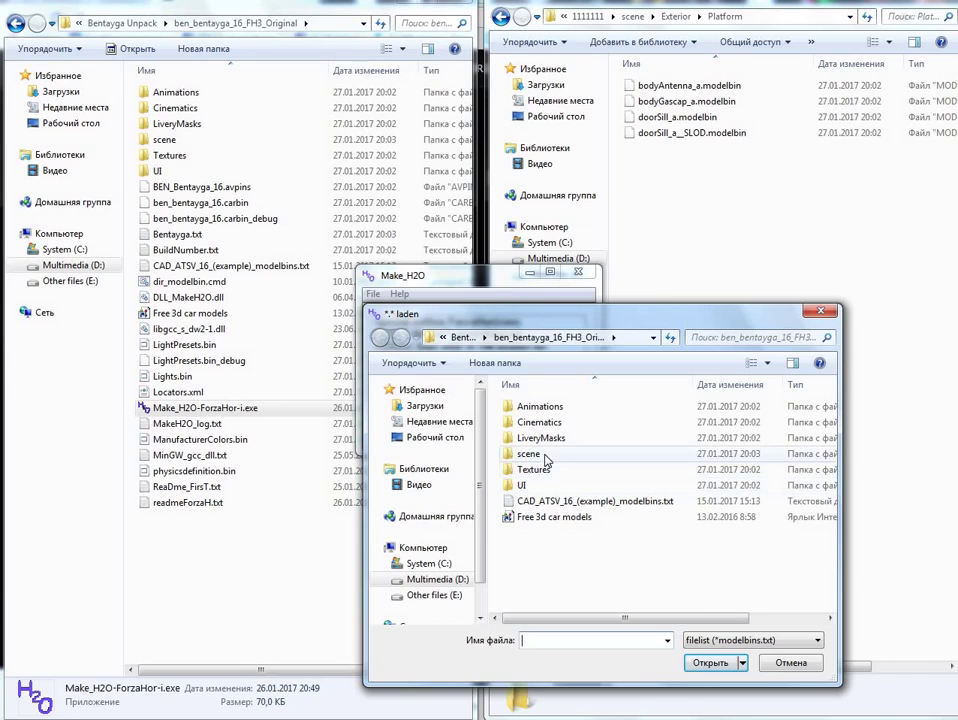
{"action": "left_click", "coordinate": [725, 641]}
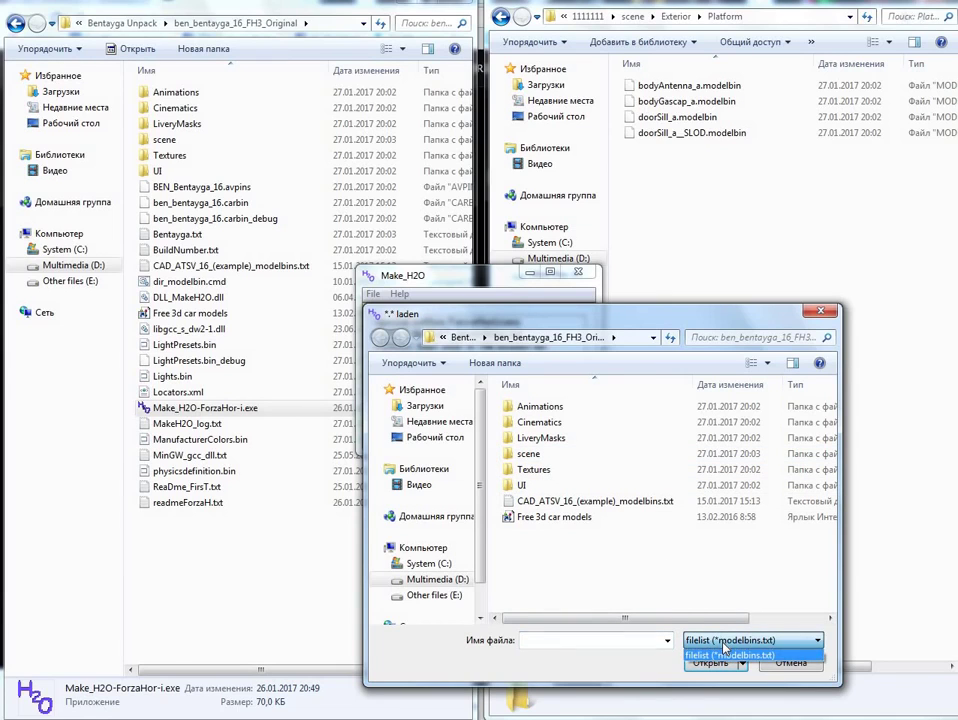
{"action": "left_click", "coordinate": [723, 647]}
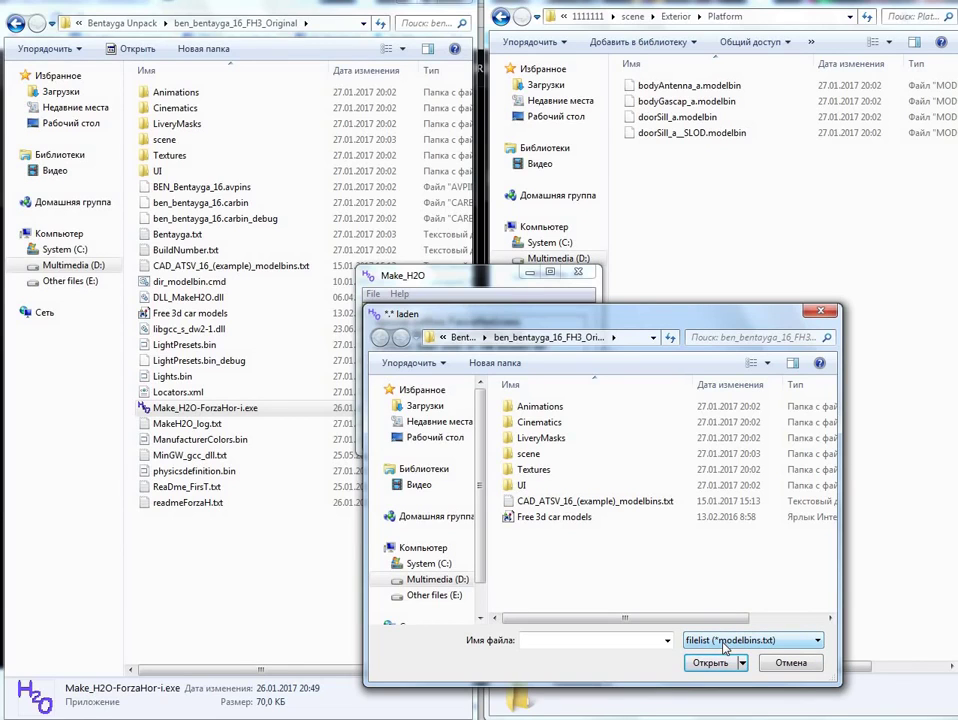
{"action": "left_click", "coordinate": [780, 664]}
Rename Bentayga.txt in the ben_bentayga_16_FH3_Original folder as Bentayga_modelbins.txt.
{"action": "left_click", "coordinate": [172, 236]}
{"action": "left_click", "coordinate": [193, 236]}
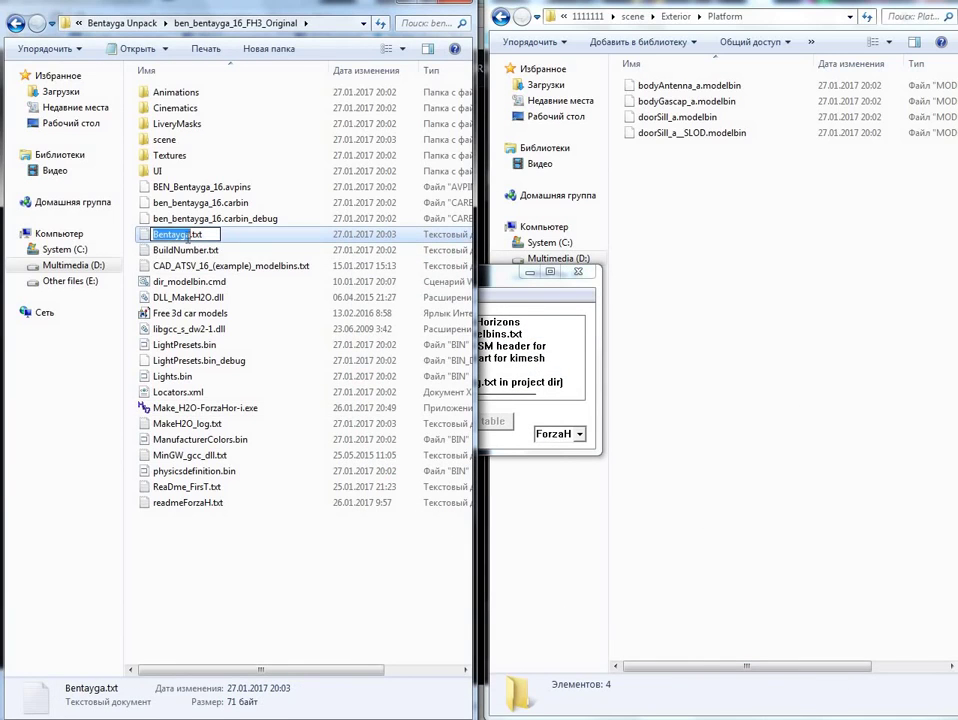
{"action": "left_click", "coordinate": [191, 235]}
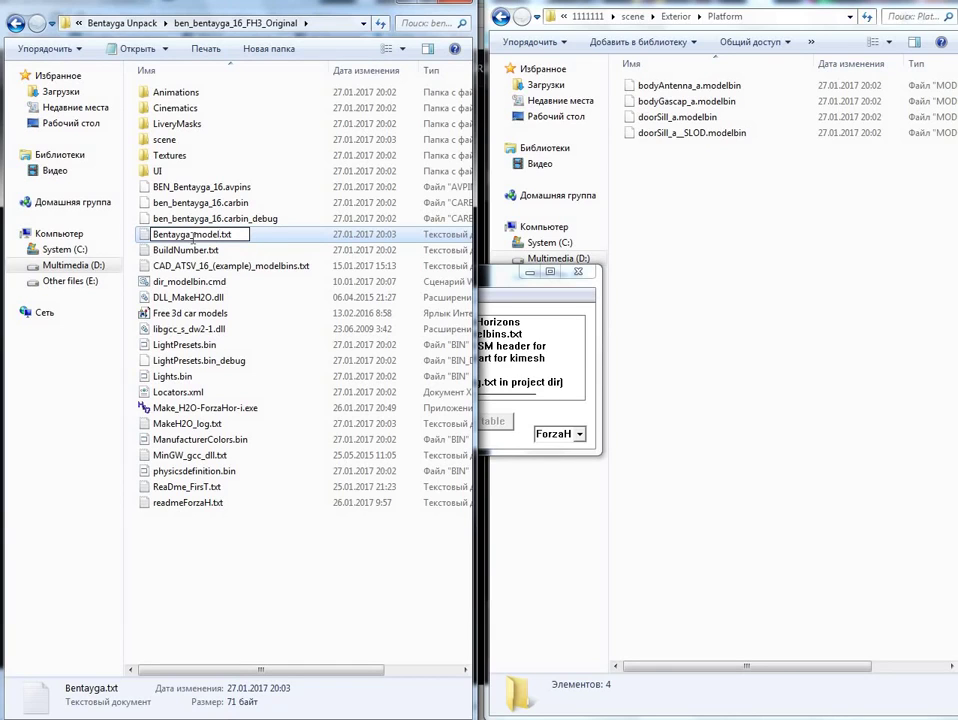
{"action": "type", "text": "_modelbins"}
{"action": "left_click", "coordinate": [242, 502]}
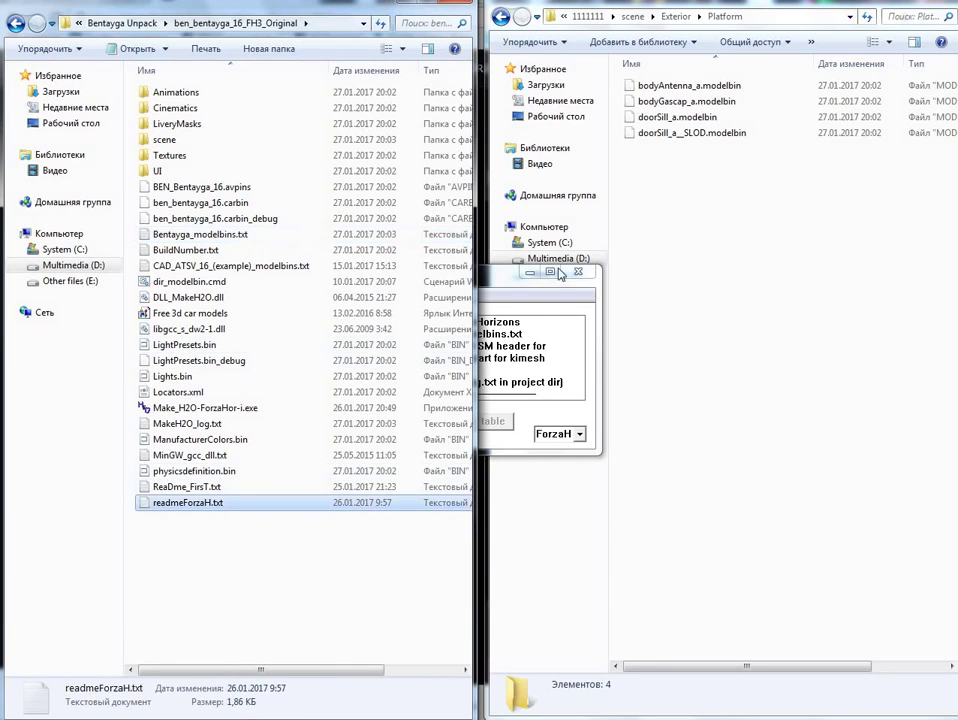
Load the Bentayga_modelbins.txt file list in Make_H2O to process the body model.
{"action": "left_click", "coordinate": [556, 281]}
{"action": "left_click", "coordinate": [373, 294]}
{"action": "left_click", "coordinate": [393, 312]}
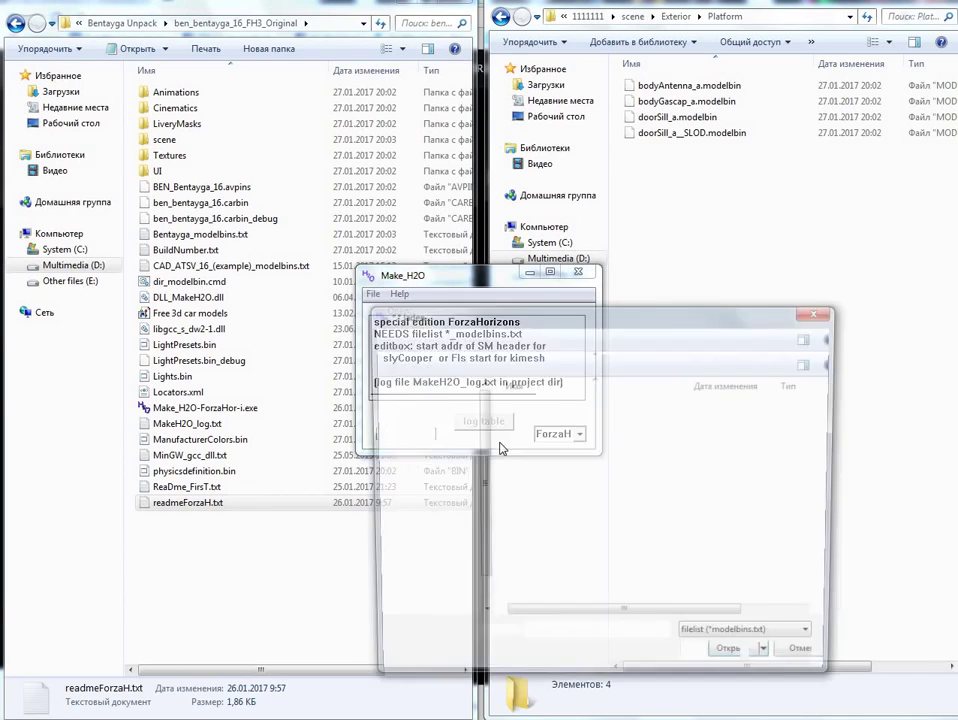
{"action": "double_click", "coordinate": [577, 505]}
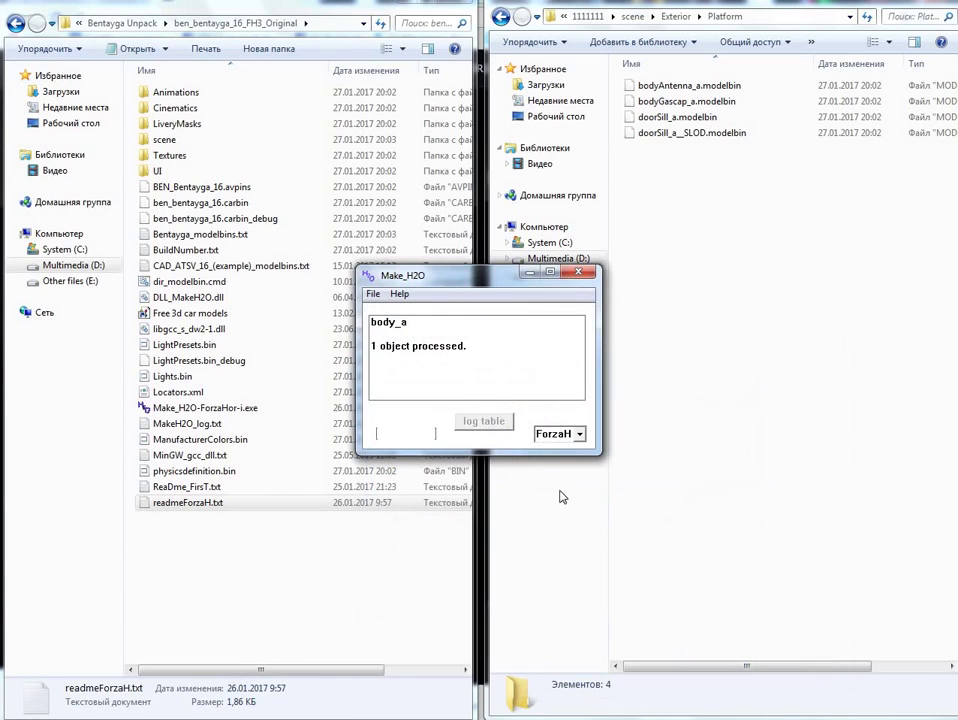
Examine the processing result in Make_H2O and the contents of MakeH2O_log.txt, then close the log.
{"action": "left_click_drag", "start_coordinate": [457, 282], "coordinate": [310, 272]}
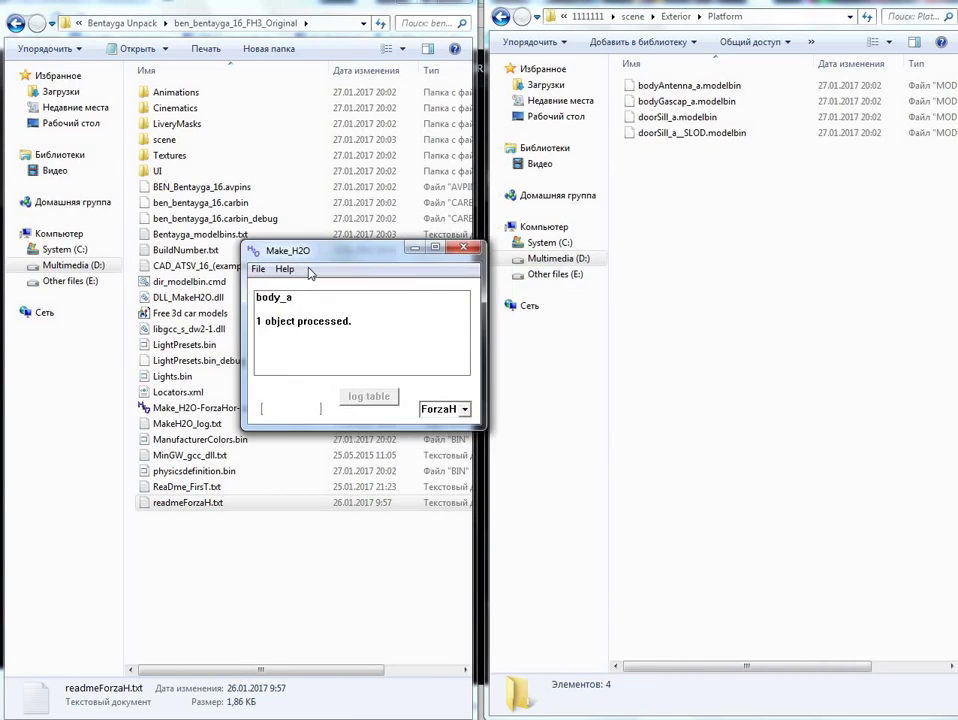
{"action": "left_click_drag", "start_coordinate": [390, 257], "coordinate": [532, 254]}
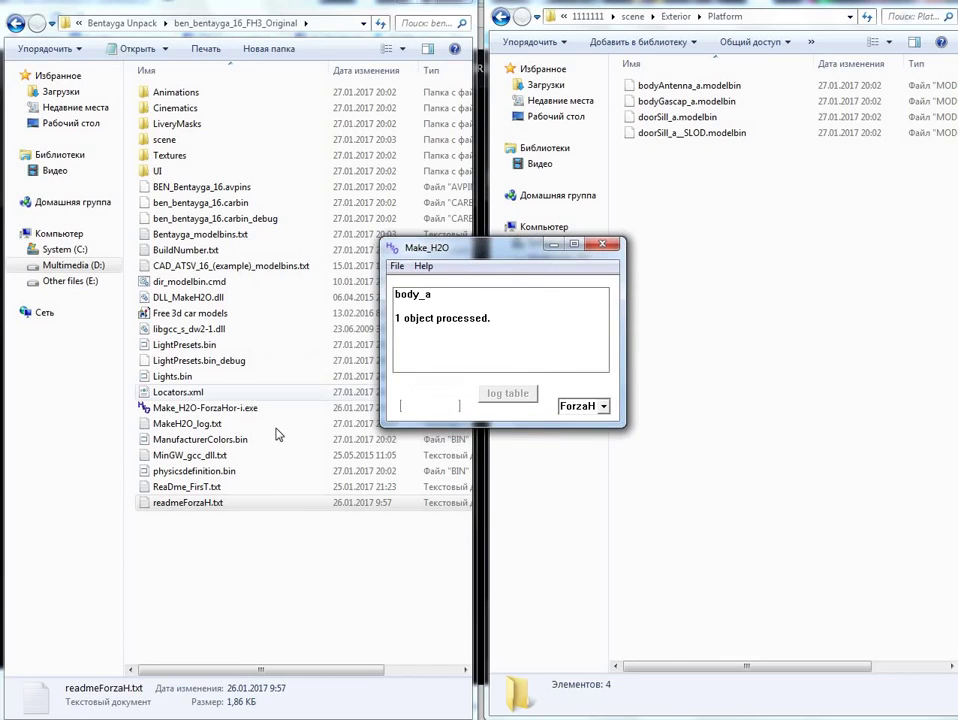
{"action": "left_click", "coordinate": [222, 425]}
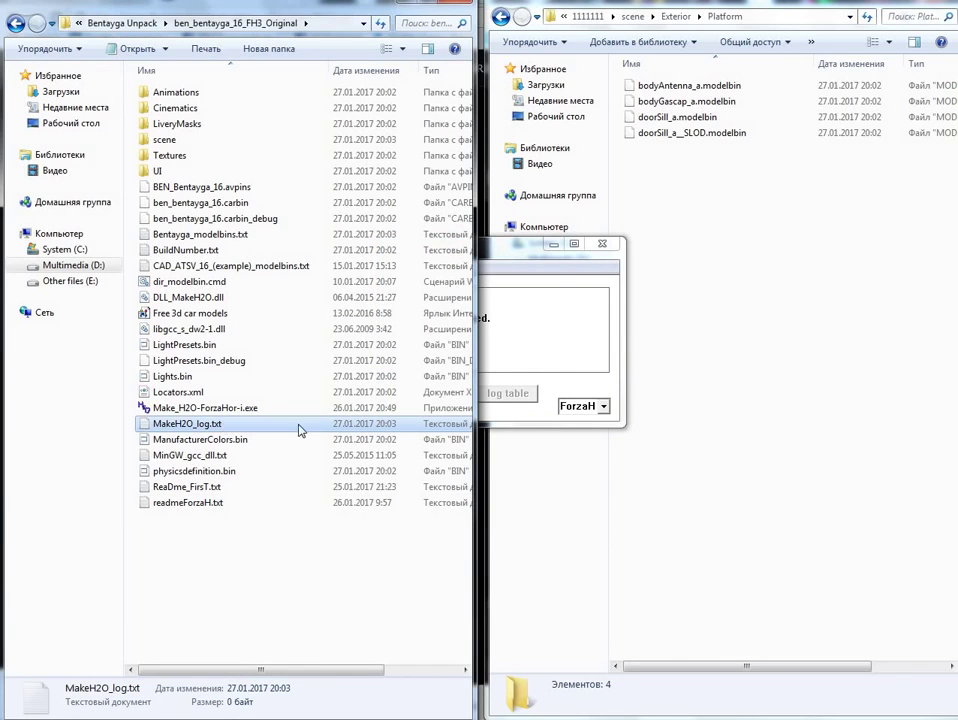
{"action": "left_click", "coordinate": [530, 256]}
{"action": "left_click_drag", "start_coordinate": [530, 256], "coordinate": [345, 258]}
{"action": "left_click", "coordinate": [415, 296]}
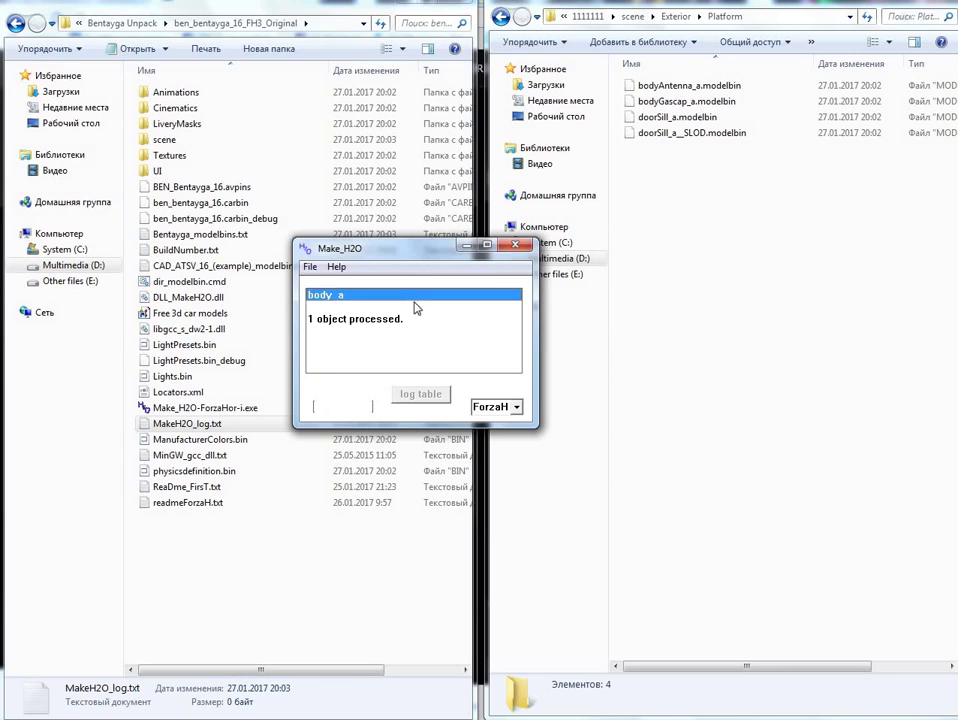
{"action": "left_click", "coordinate": [372, 320]}
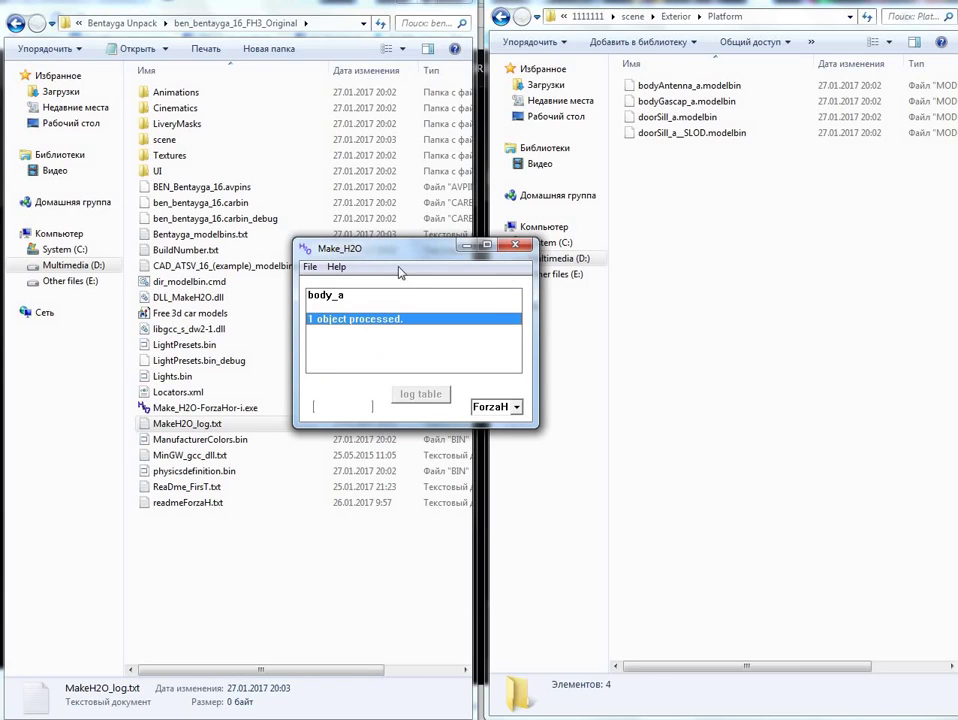
{"action": "left_click_drag", "start_coordinate": [416, 246], "coordinate": [450, 208]}
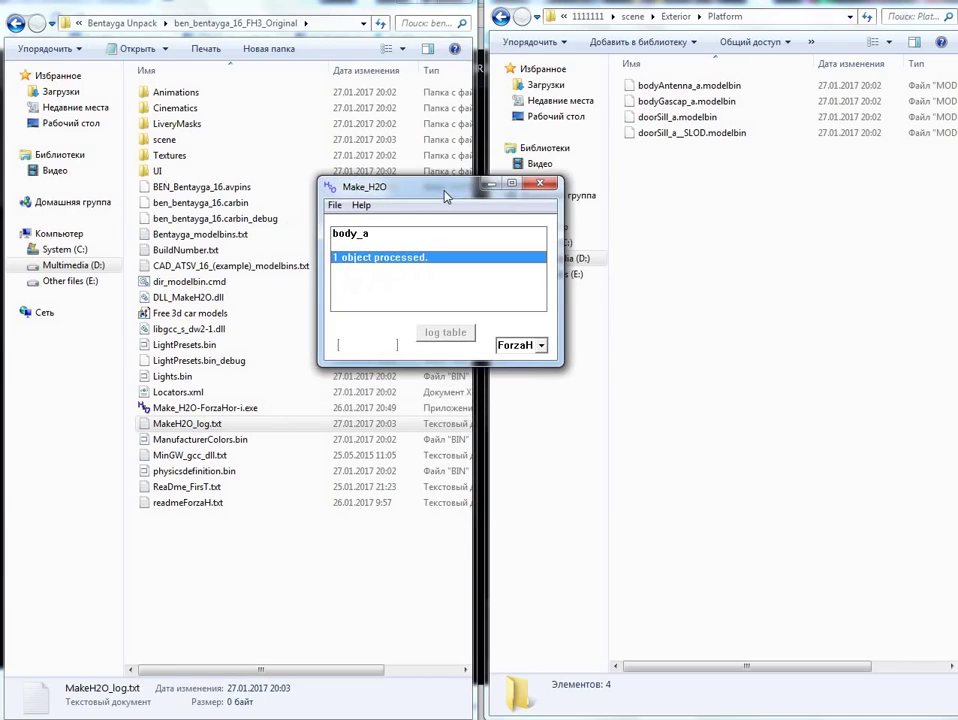
{"action": "double_click", "coordinate": [232, 426]}
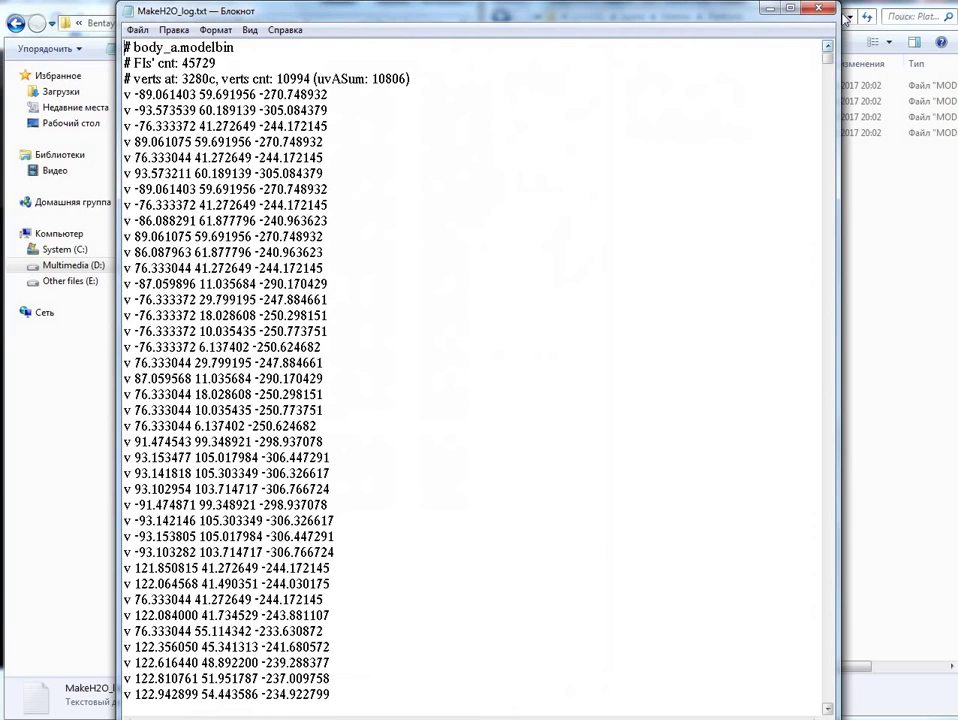
{"action": "left_click", "coordinate": [818, 9]}
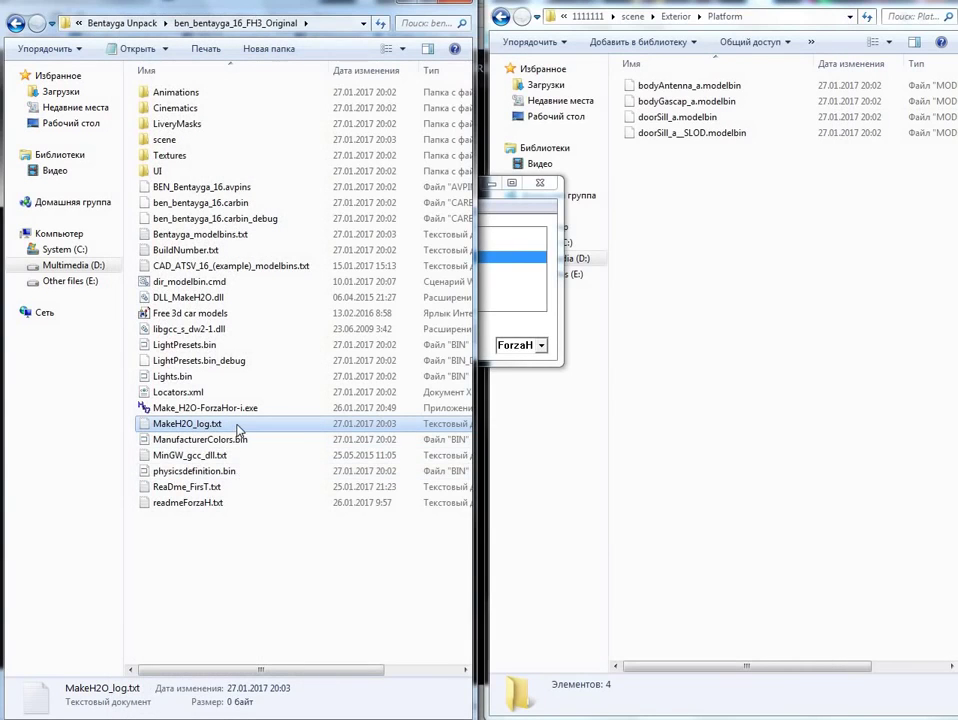
Check the file size of MakeH2O_log.txt in its properties, then close them.
{"action": "left_click", "coordinate": [195, 471]}
{"action": "left_click", "coordinate": [216, 428]}
{"action": "left_click", "coordinate": [220, 443]}
{"action": "left_click", "coordinate": [216, 426]}
{"action": "right_click", "coordinate": [216, 425]}
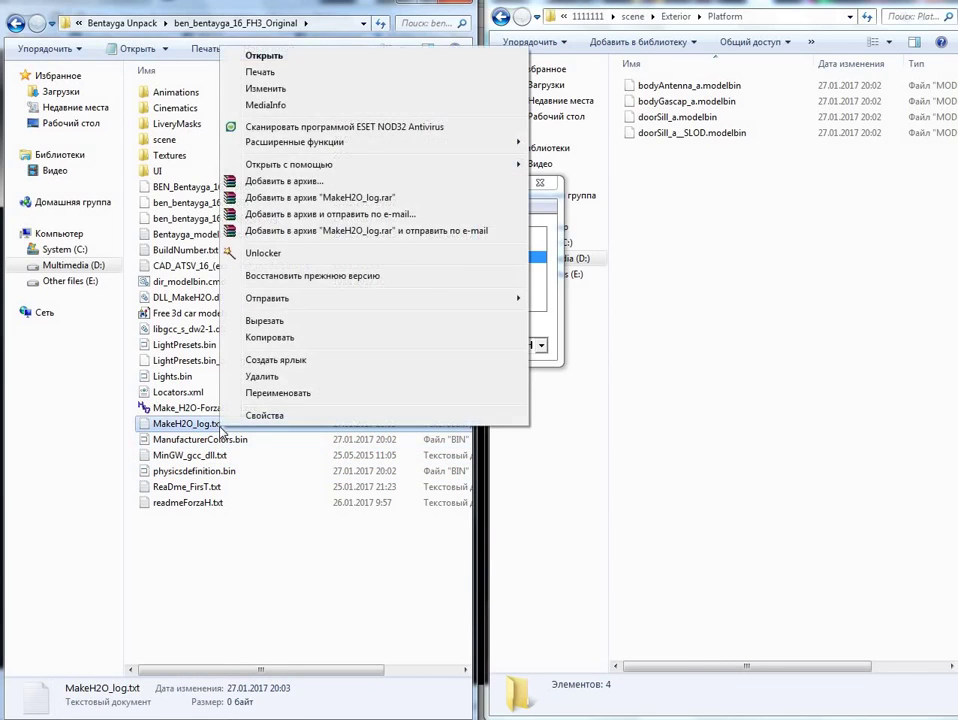
{"action": "left_click", "coordinate": [253, 416]}
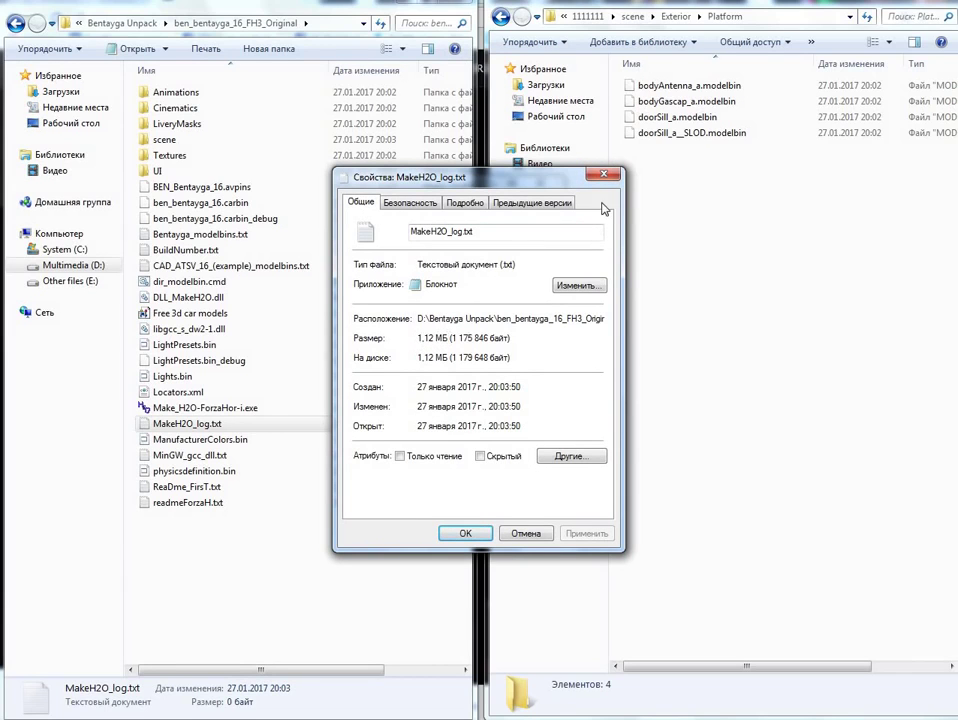
{"action": "left_click", "coordinate": [604, 175]}
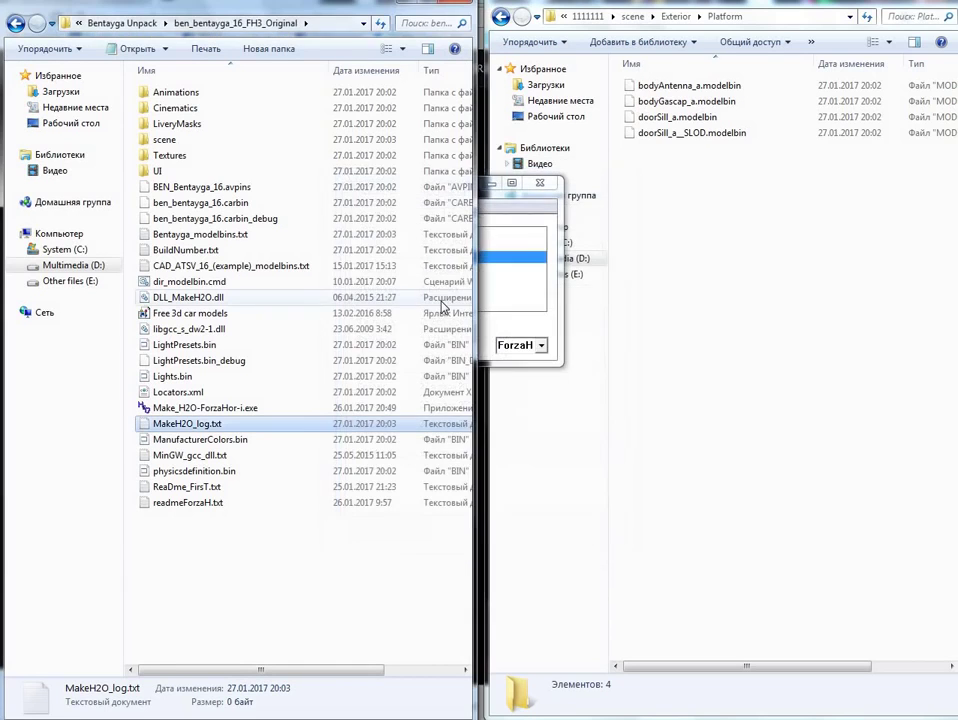
Try to rename MakeH2O_log.txt as Bentayga body a.txt while Make_H2O is still running.
{"action": "left_click_drag", "start_coordinate": [433, 192], "coordinate": [478, 239]}
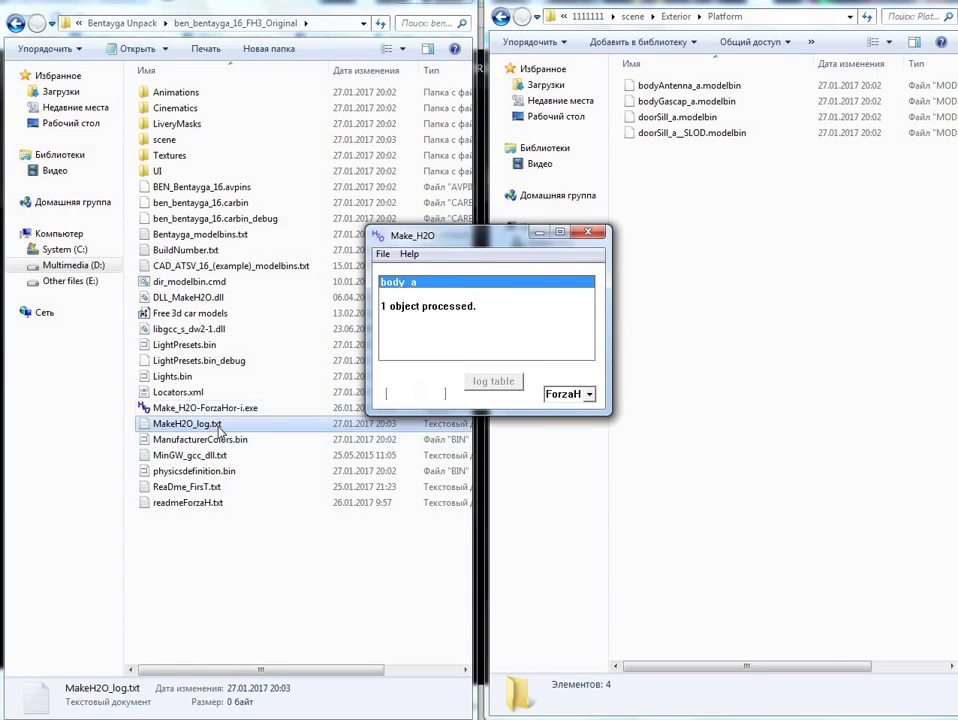
{"action": "left_click", "coordinate": [217, 424]}
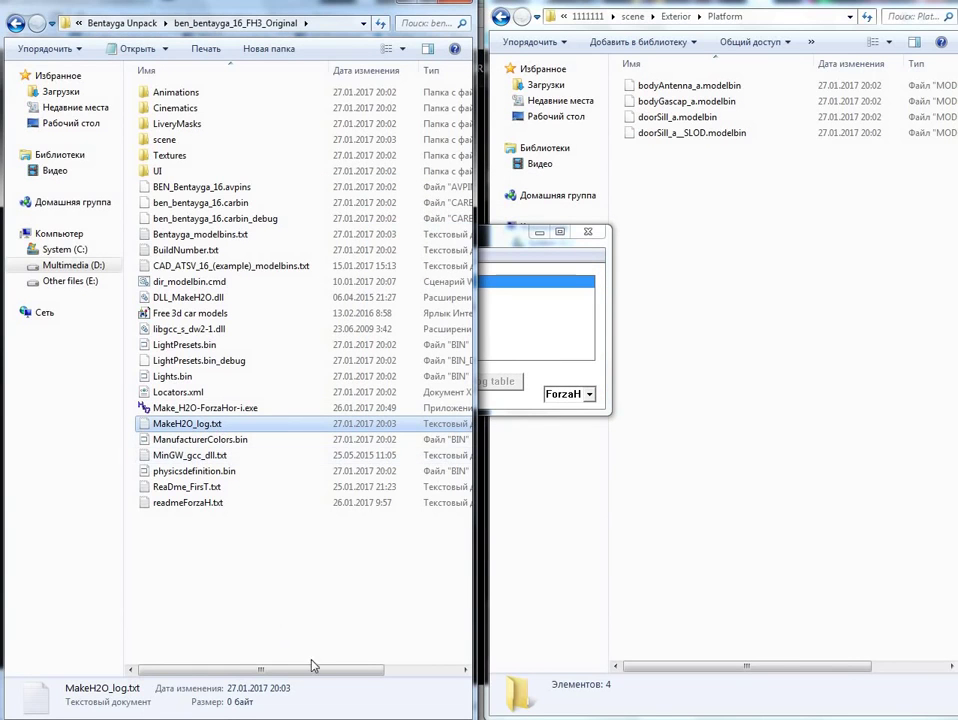
{"action": "left_click_drag", "start_coordinate": [314, 667], "coordinate": [290, 669]}
{"action": "right_click", "coordinate": [267, 403]}
{"action": "left_click", "coordinate": [312, 401]}
{"action": "left_click", "coordinate": [218, 425]}
{"action": "left_click", "coordinate": [213, 424]}
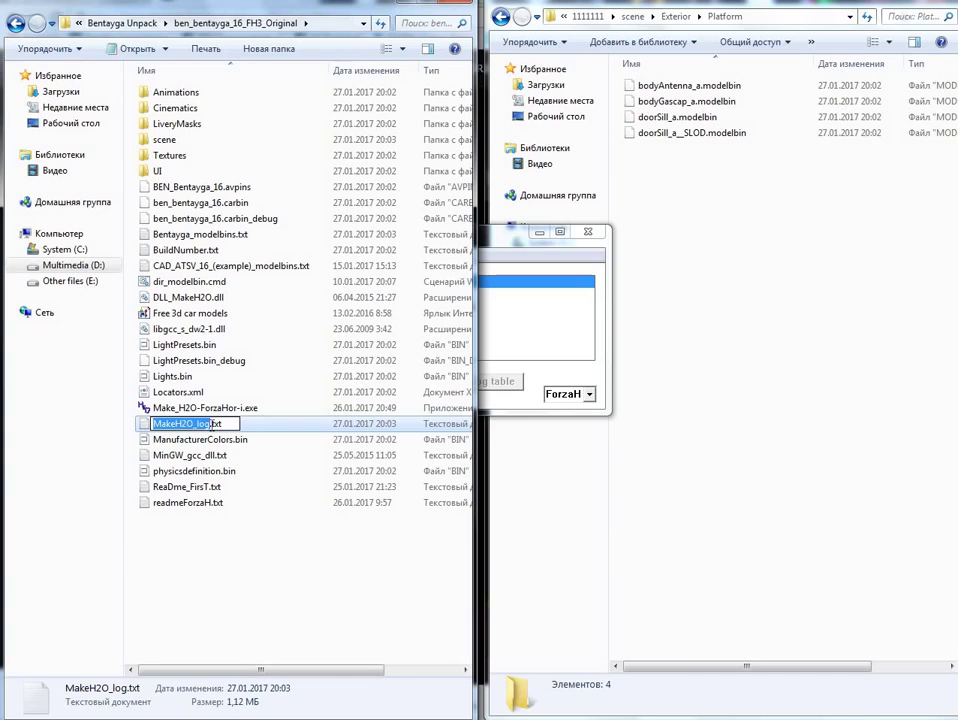
{"action": "type", "text": "Ben"}
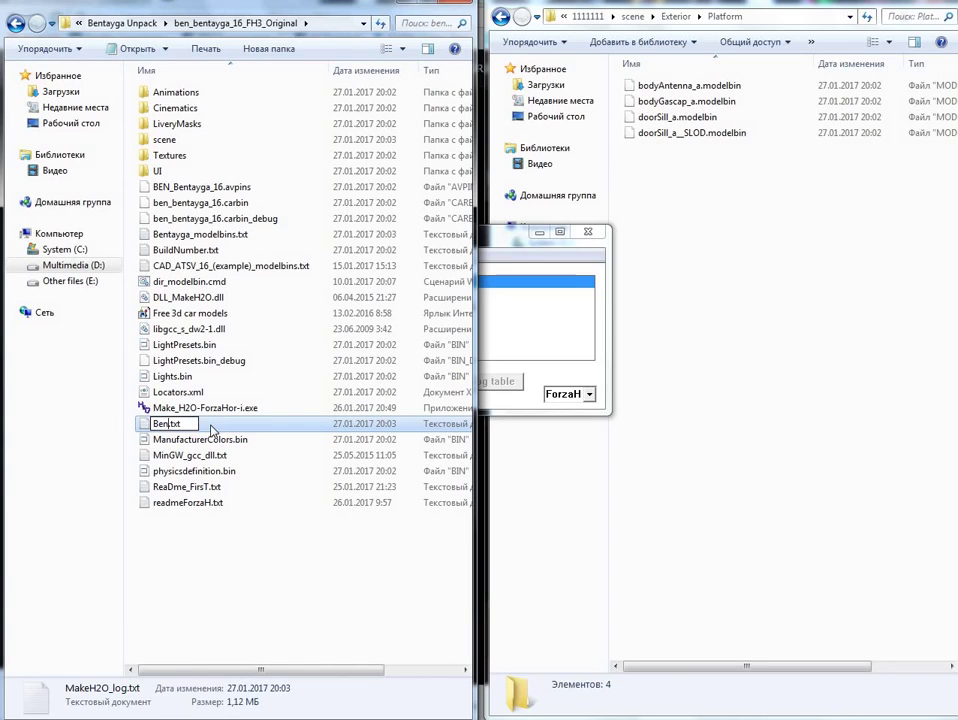
{"action": "type", "text": "taya"}
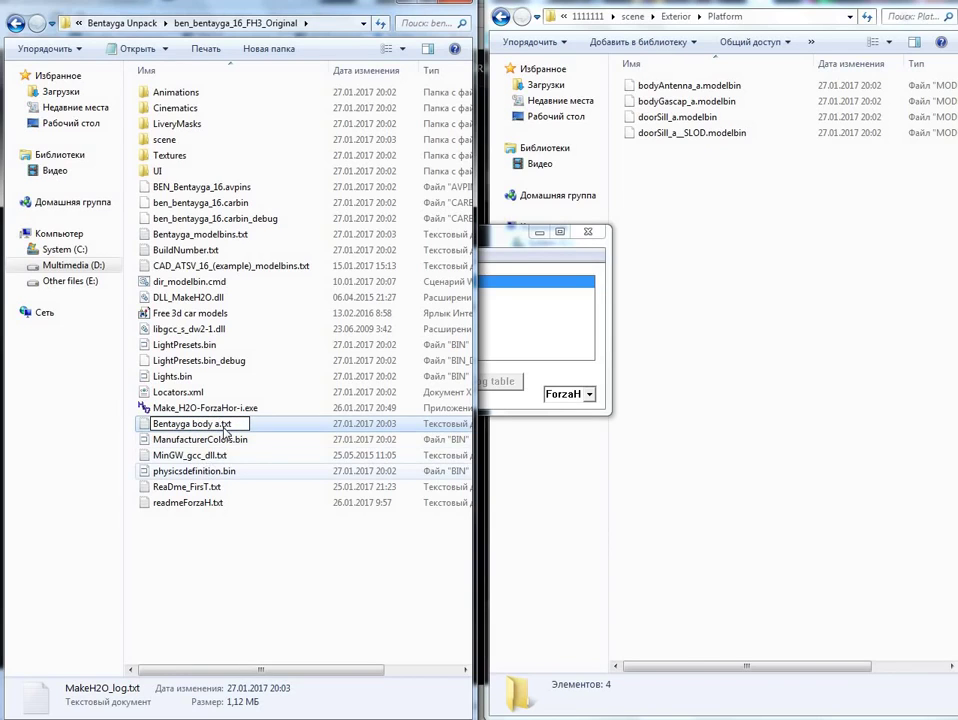
{"action": "left_click", "coordinate": [194, 471]}
{"action": "left_click", "coordinate": [622, 389]}
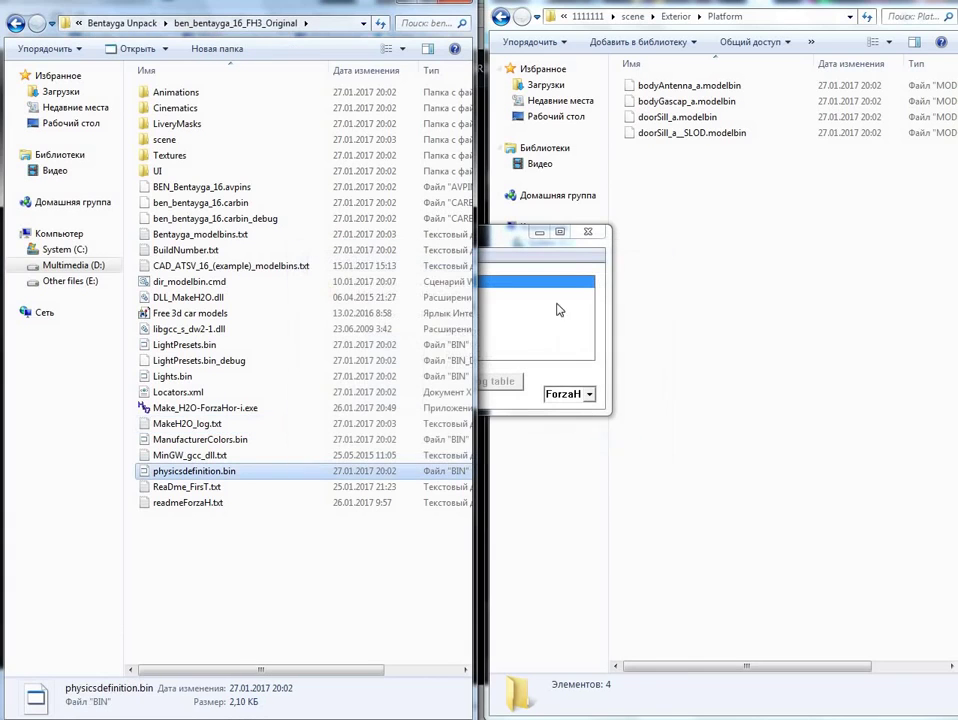
Close Make_H2O, then look over the vertex data in MakeH2O_log.txt and close the file.
{"action": "left_click", "coordinate": [480, 230]}
{"action": "left_click", "coordinate": [587, 231]}
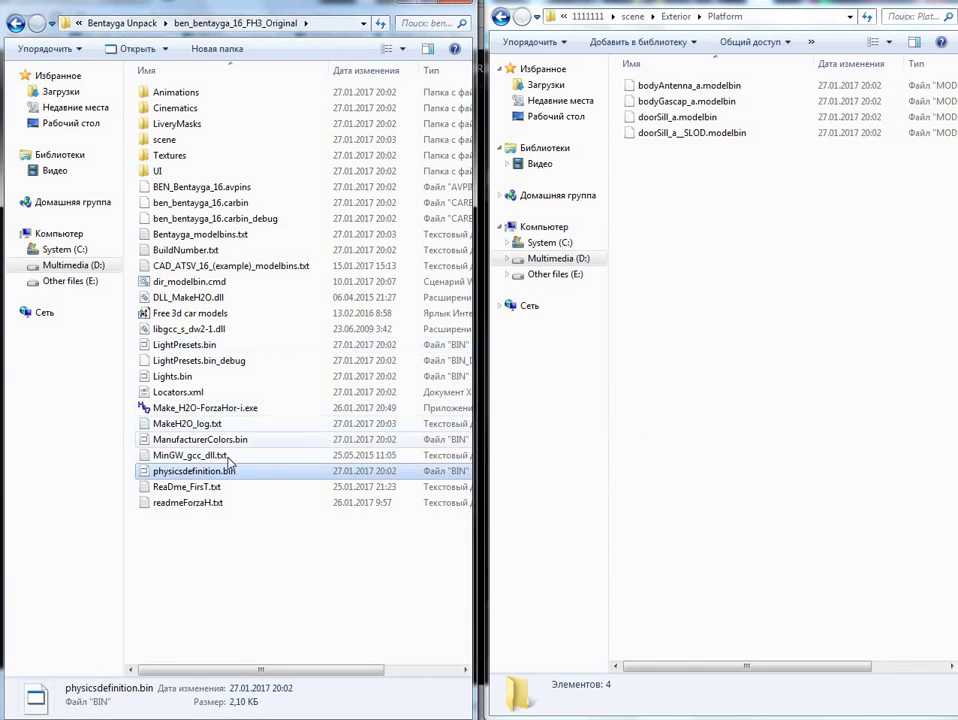
{"action": "double_click", "coordinate": [215, 424]}
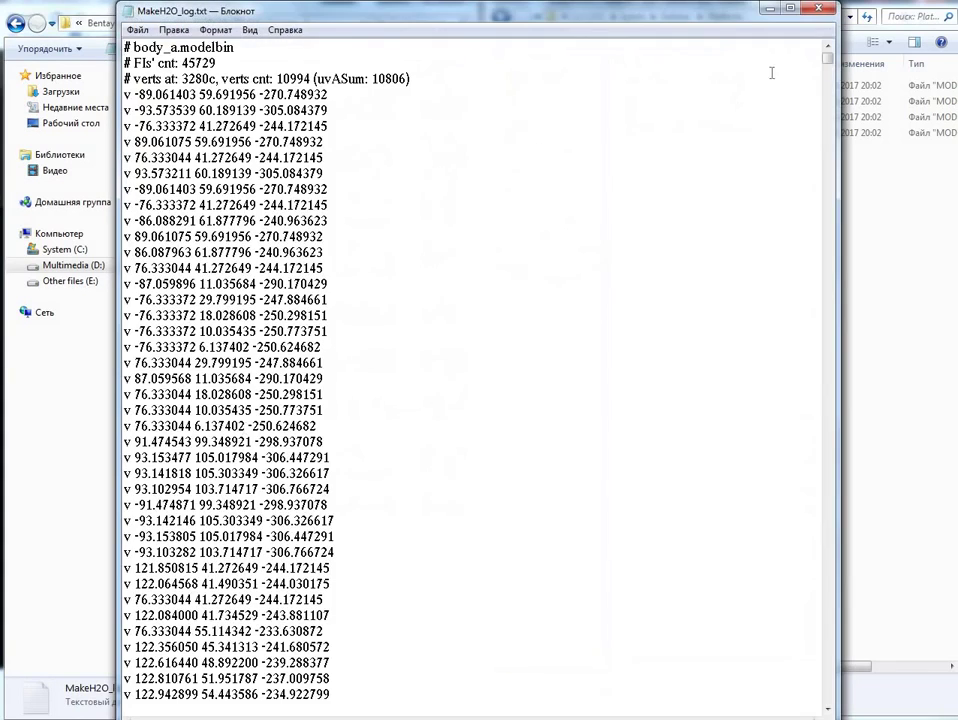
{"action": "left_click", "coordinate": [815, 10]}
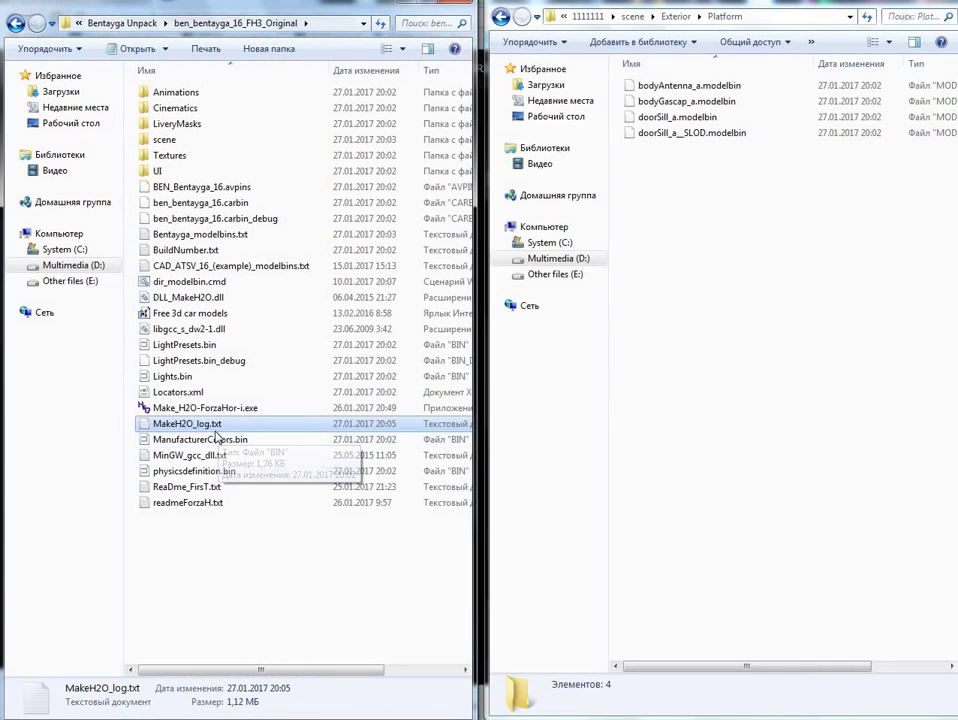
Rename MakeH2O_log.txt as Bentayga body a.txt.
{"action": "left_click", "coordinate": [216, 427]}
{"action": "type", "text": "Ben"}
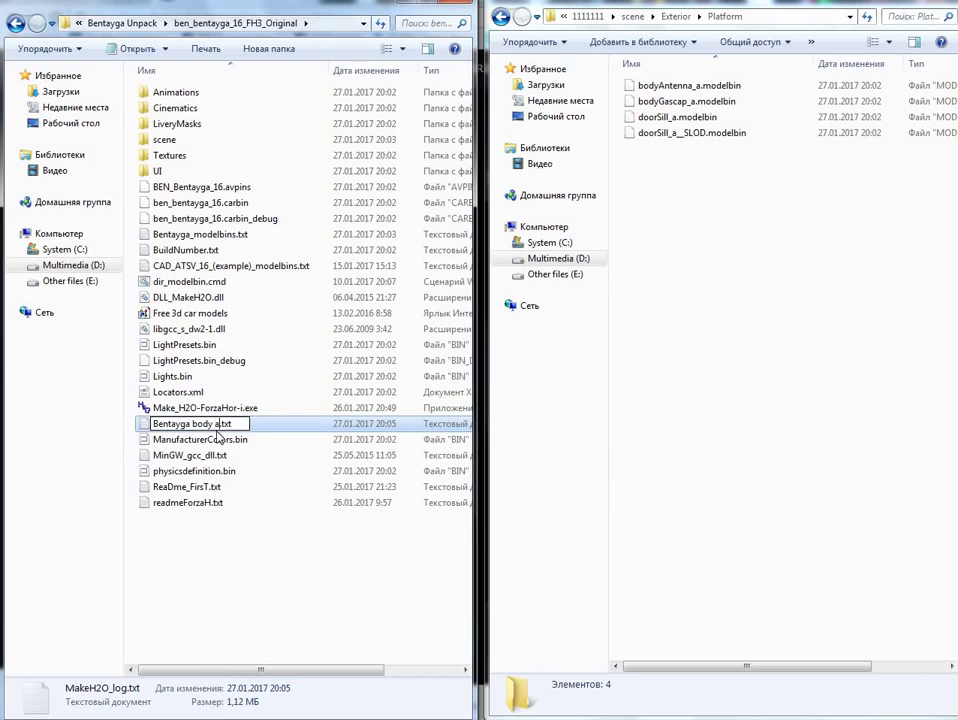
{"action": "type", "text": "tayga body a"}
{"action": "left_click", "coordinate": [261, 581]}
Change the extension of Bentayga body a.txt to obj and accept the extension change.
{"action": "left_click", "coordinate": [210, 236]}
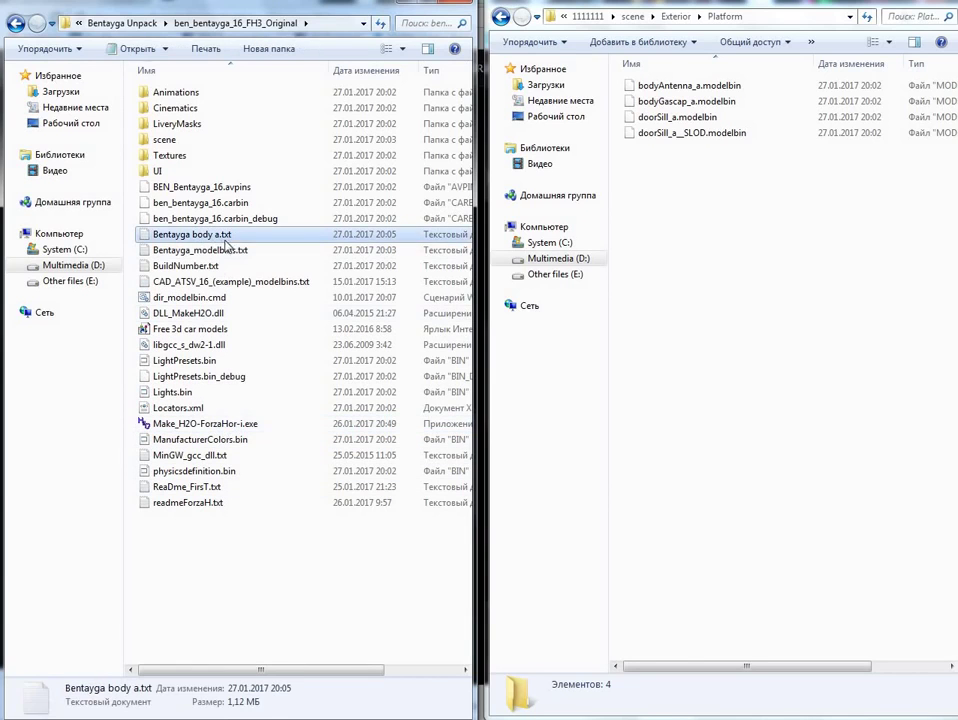
{"action": "left_click", "coordinate": [219, 238]}
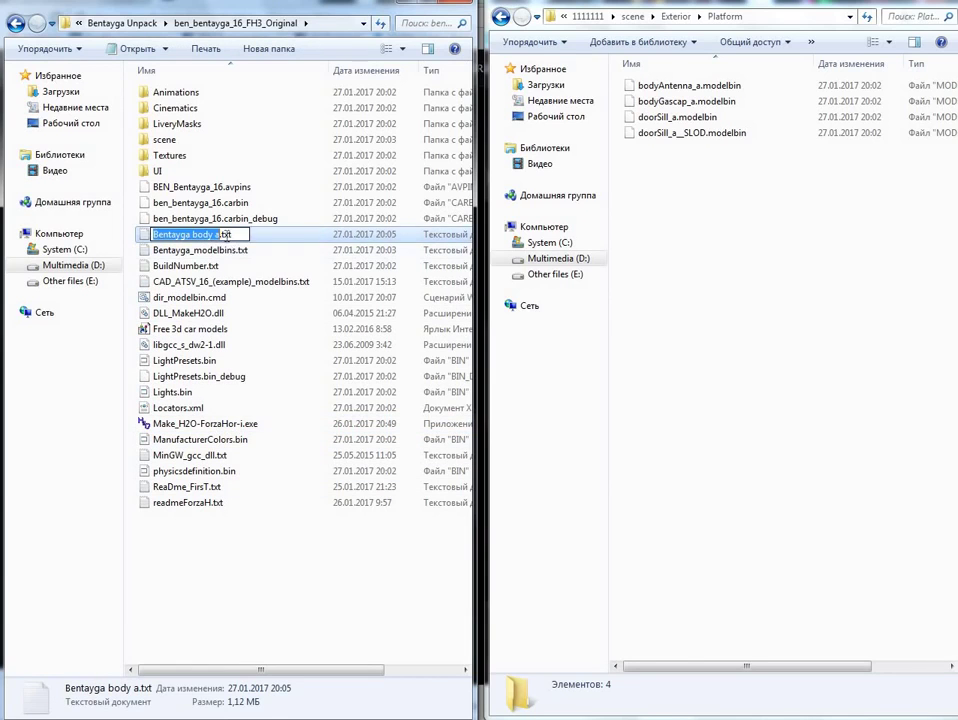
{"action": "left_click_drag", "start_coordinate": [224, 235], "coordinate": [239, 235]}
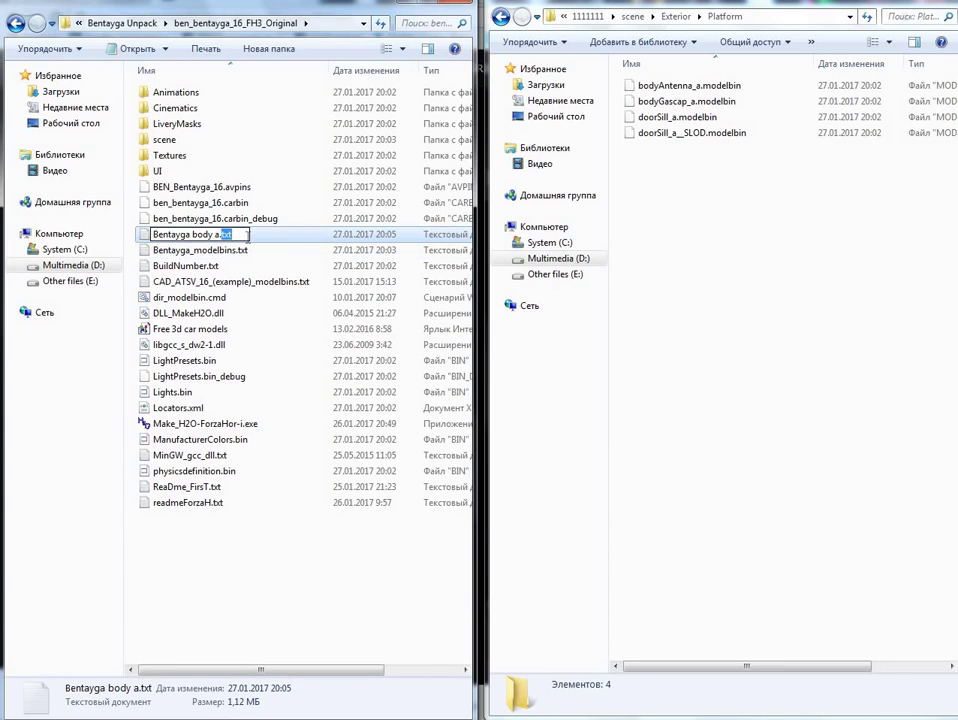
{"action": "type", "text": "obj"}
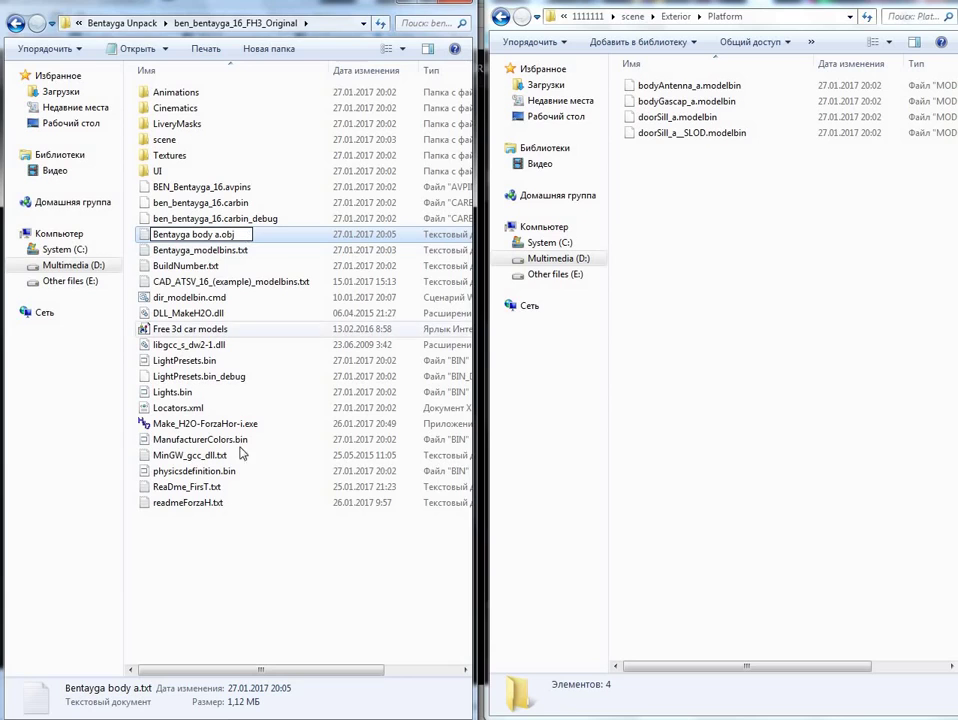
{"action": "left_click", "coordinate": [257, 543]}
{"action": "left_click", "coordinate": [562, 366]}
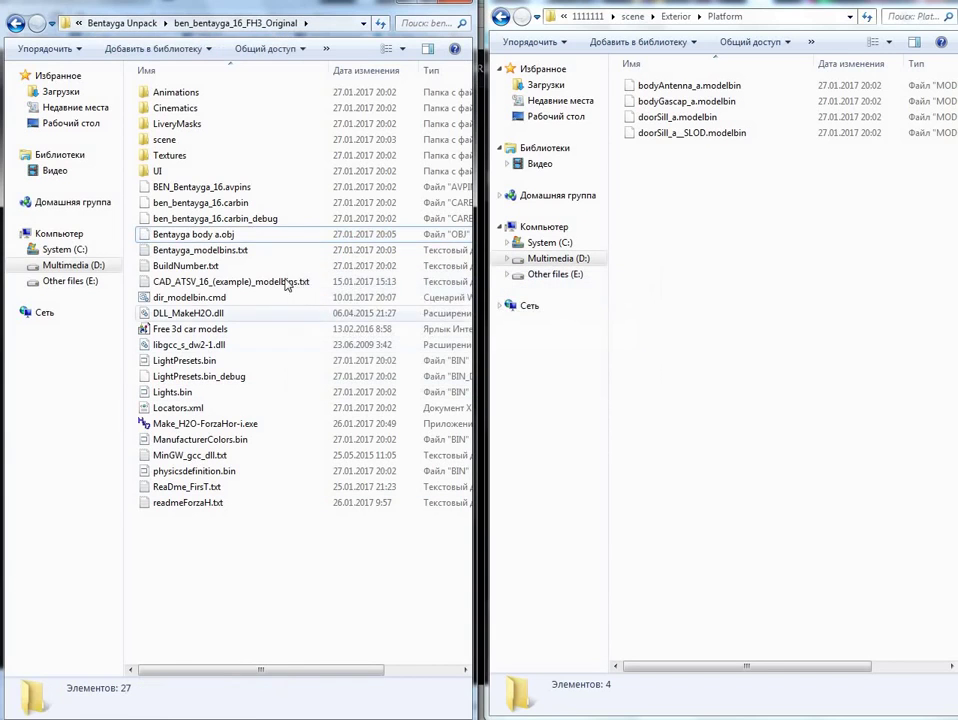
Select the converted Bentayga body a.obj in the ben_bentayga_16_FH3_Original folder and launch 3ds Max 2014.
{"action": "left_click", "coordinate": [240, 266]}
{"action": "left_click", "coordinate": [236, 250]}
{"action": "left_click", "coordinate": [200, 234]}
{"action": "key", "text": "super"}
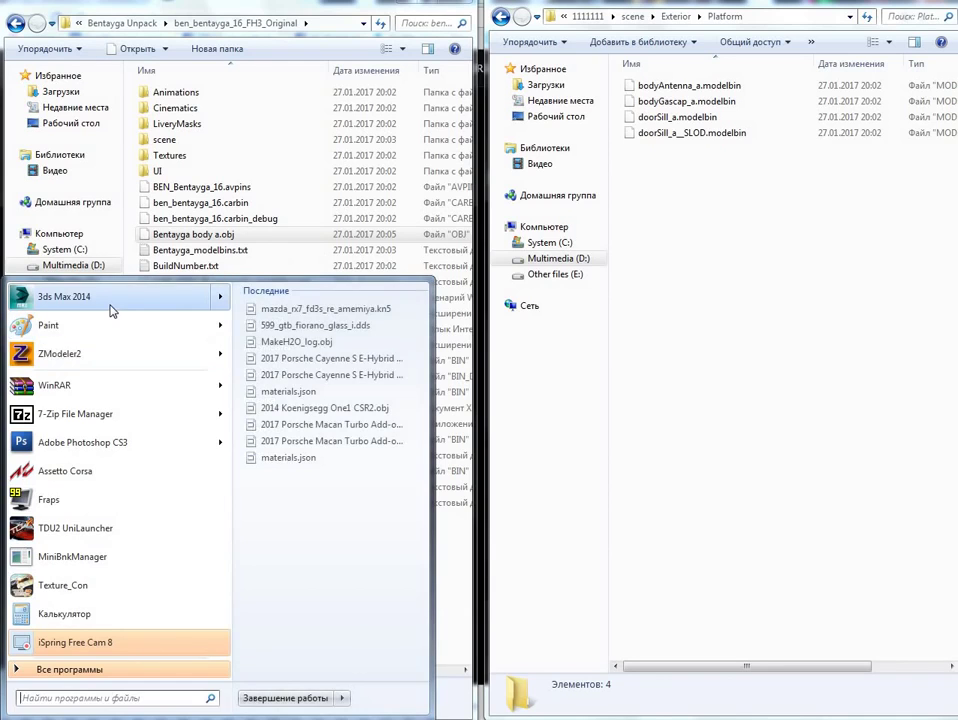
{"action": "left_click", "coordinate": [111, 304]}
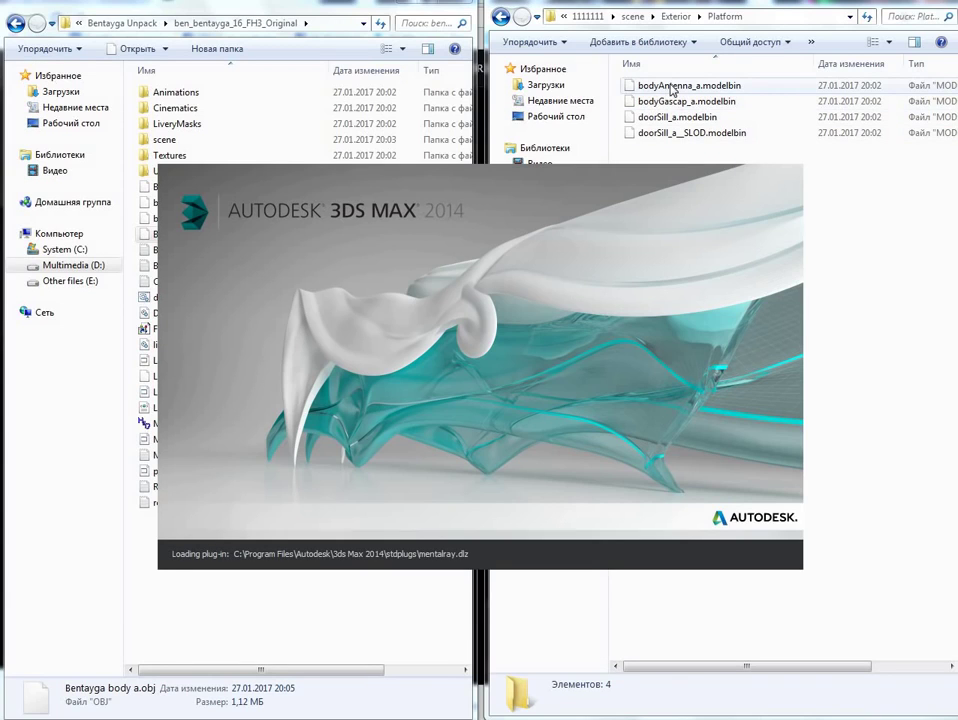
Look through the Doors, PrimaryLights, Trunk and Chassis folders of scene\Exterior in the 1111111 folder.
{"action": "left_click", "coordinate": [501, 17]}
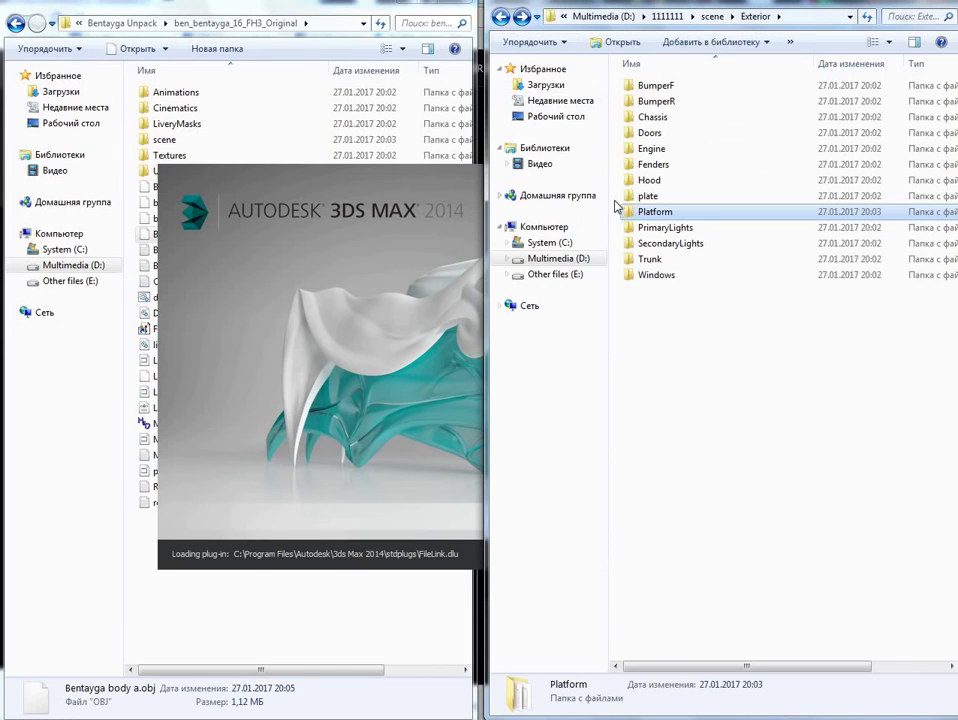
{"action": "double_click", "coordinate": [671, 140]}
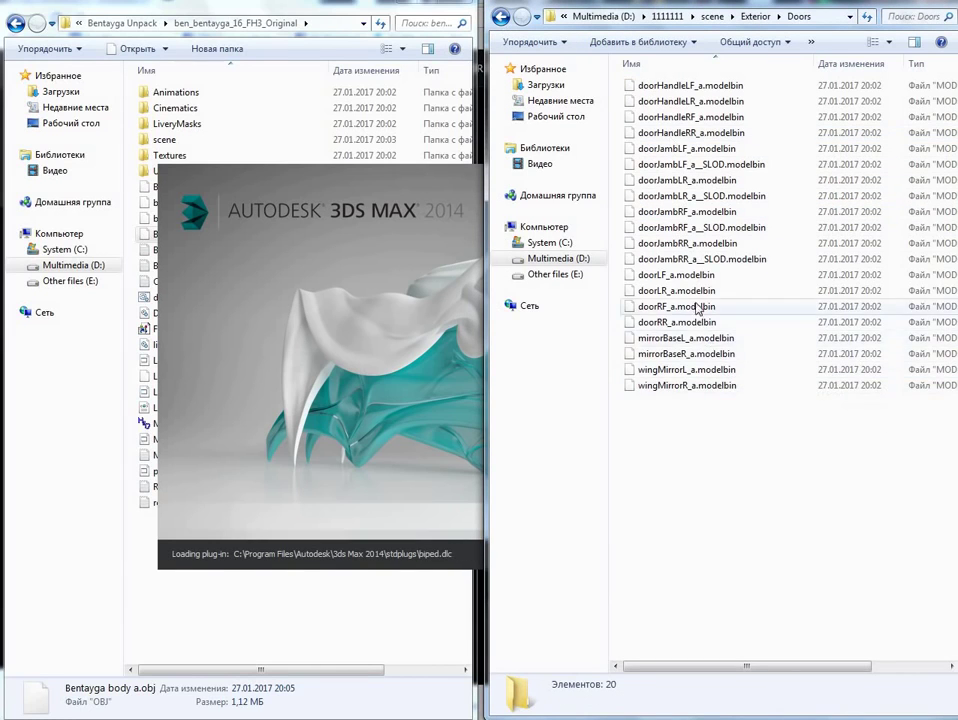
{"action": "left_click", "coordinate": [665, 262]}
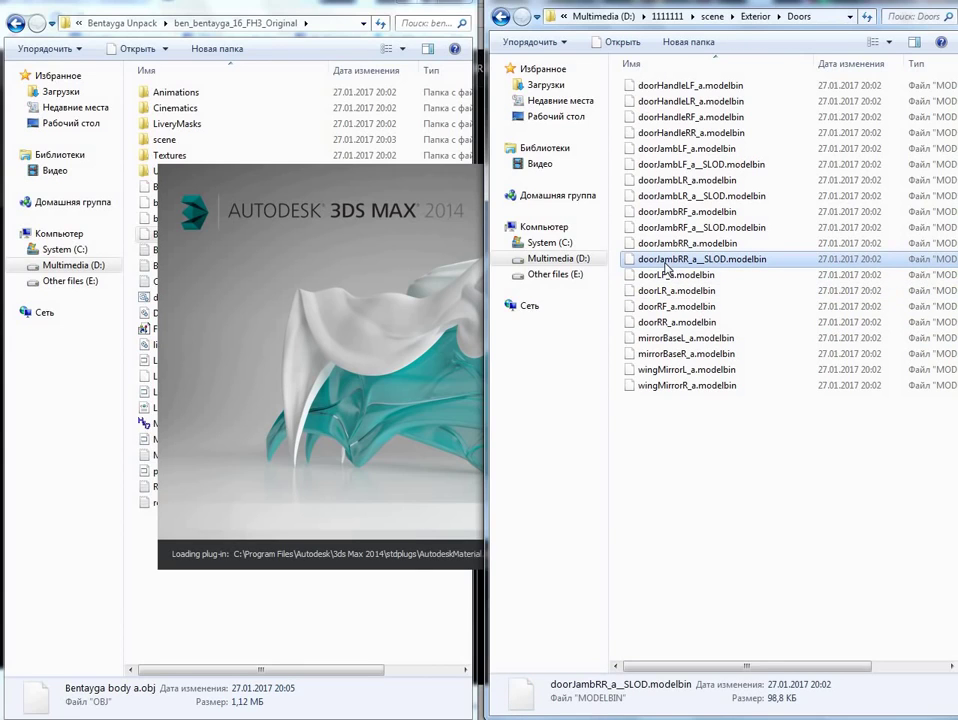
{"action": "left_click", "coordinate": [501, 17]}
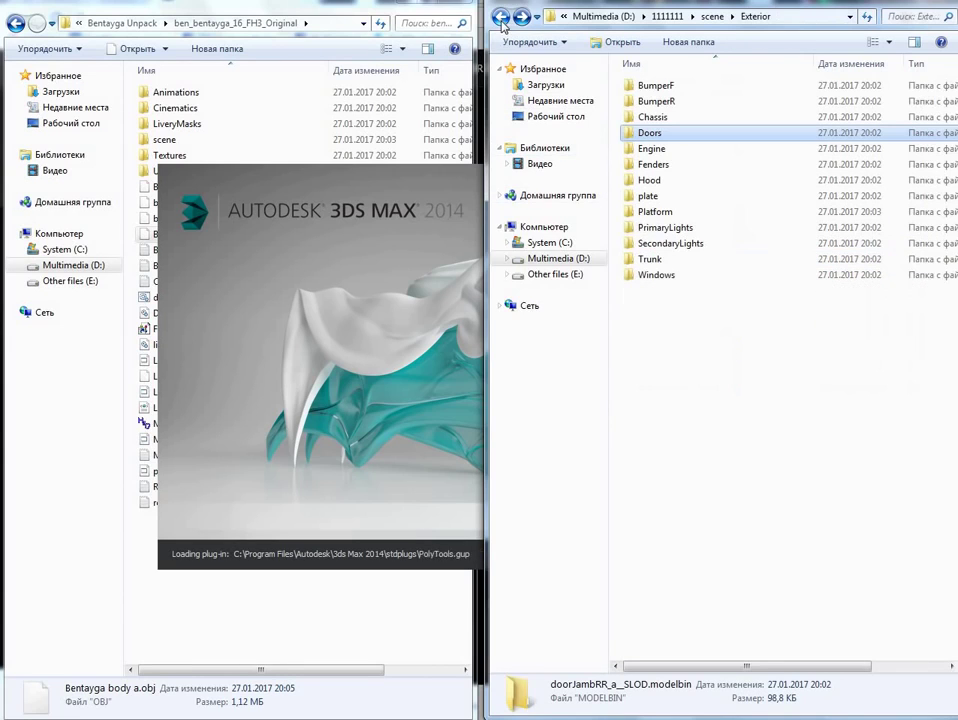
{"action": "left_click", "coordinate": [657, 230]}
{"action": "double_click", "coordinate": [657, 230]}
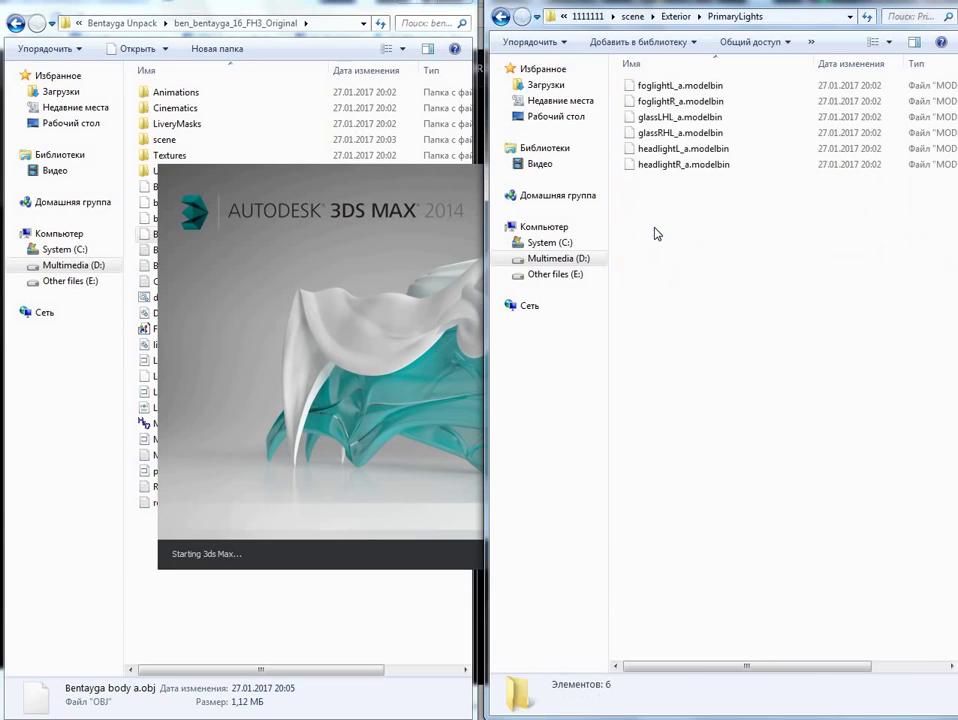
{"action": "key", "text": "BackSpace"}
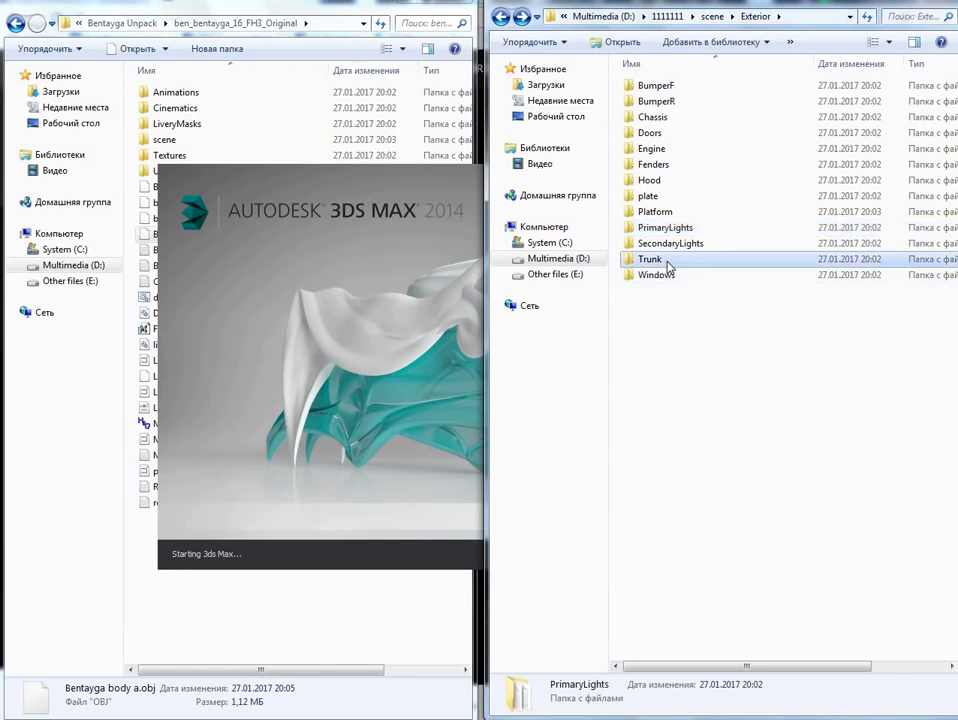
{"action": "double_click", "coordinate": [665, 260]}
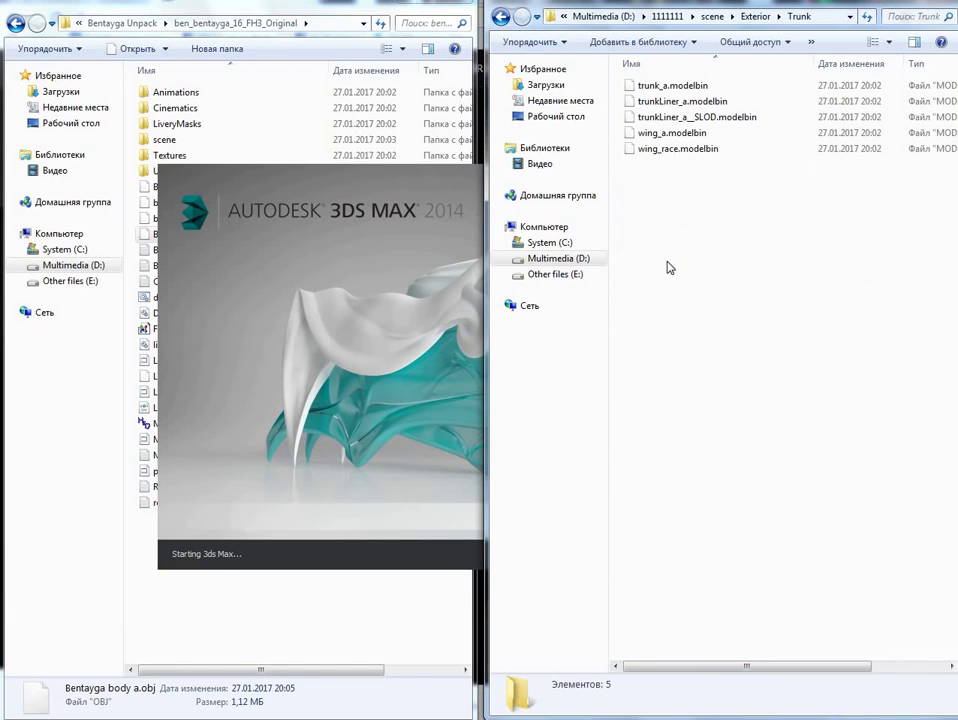
{"action": "left_click", "coordinate": [501, 17]}
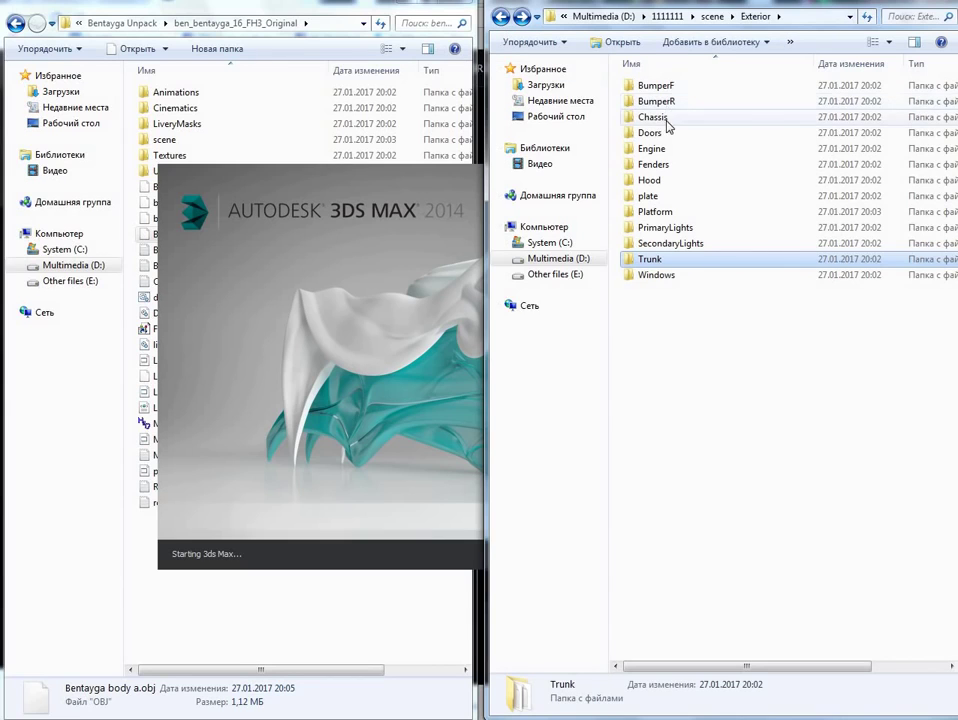
{"action": "double_click", "coordinate": [665, 118]}
{"action": "left_click", "coordinate": [505, 20]}
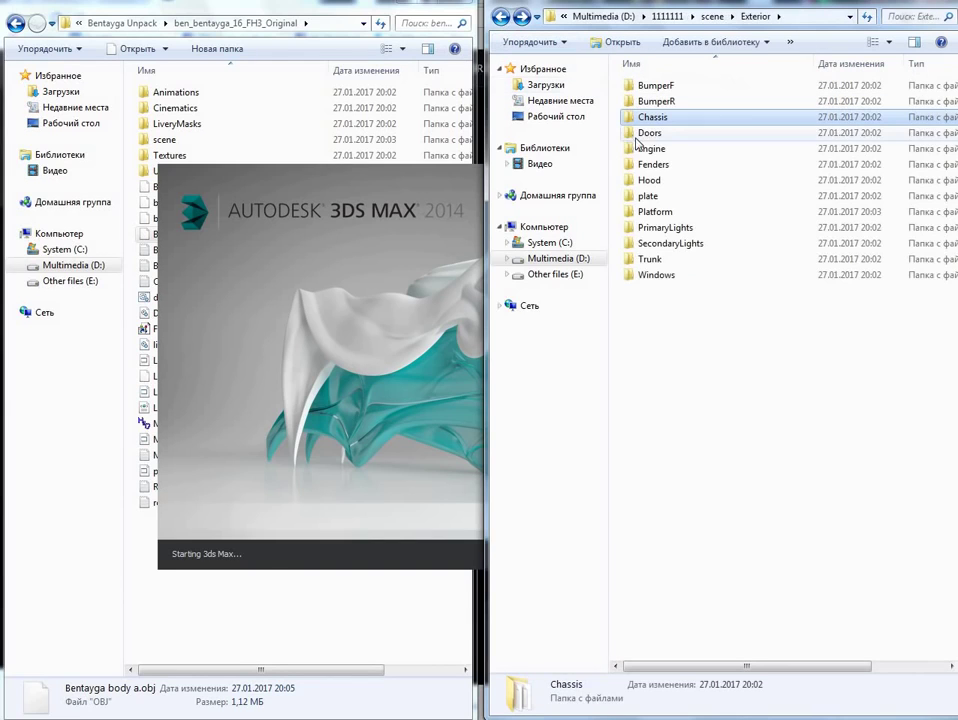
Examine the engine, engineBay and wipers modelbin files in the Exterior Engine folder and return to the 1111111 folder.
{"action": "double_click", "coordinate": [660, 149]}
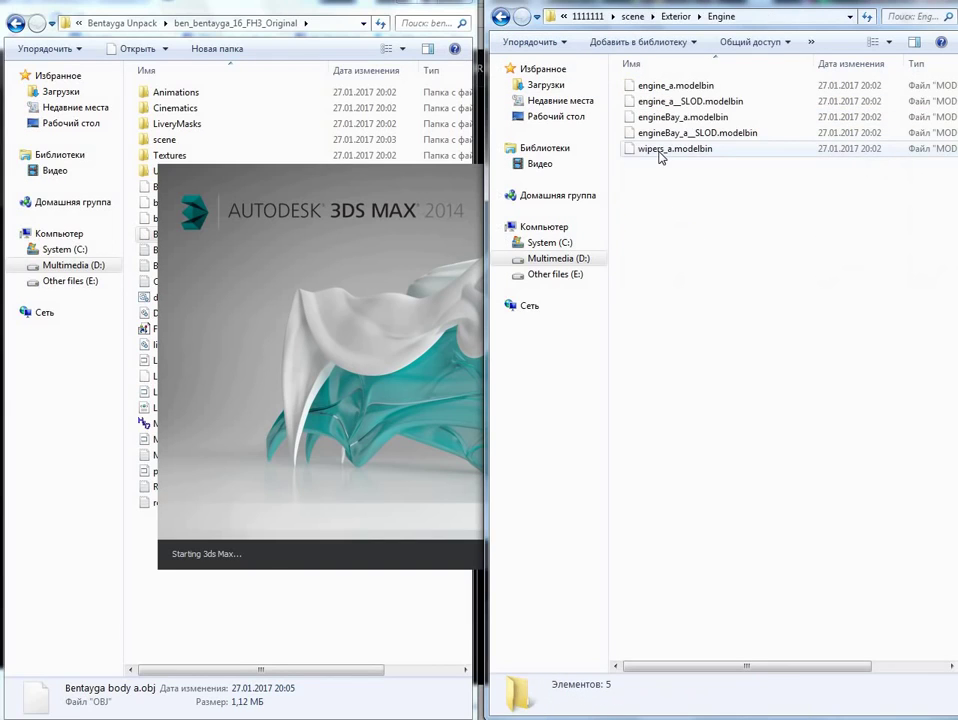
{"action": "left_click", "coordinate": [705, 100]}
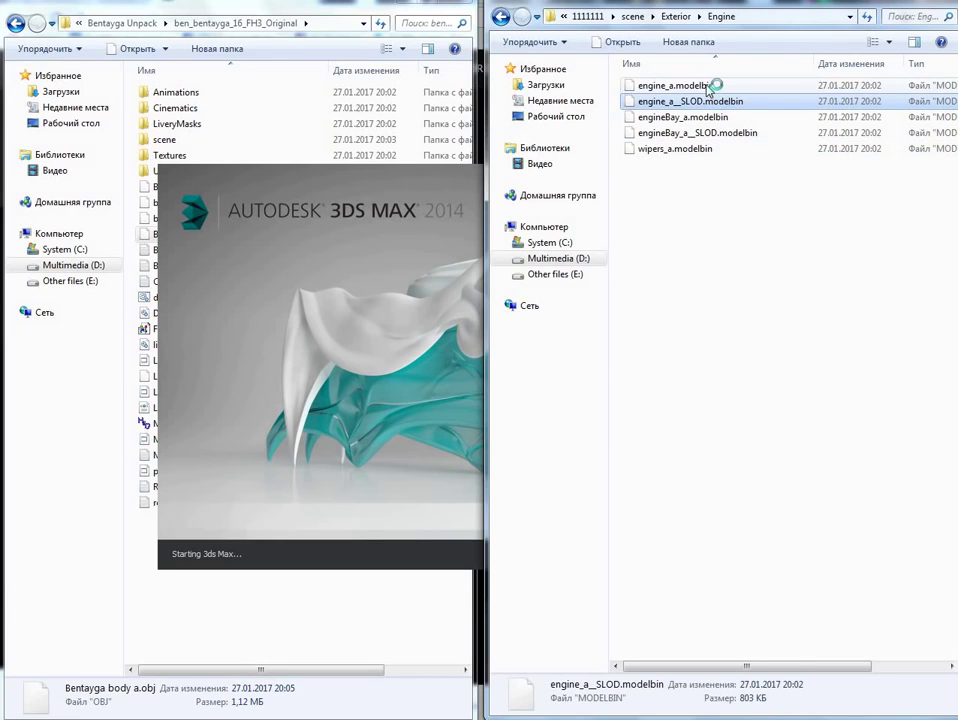
{"action": "left_click", "coordinate": [708, 88]}
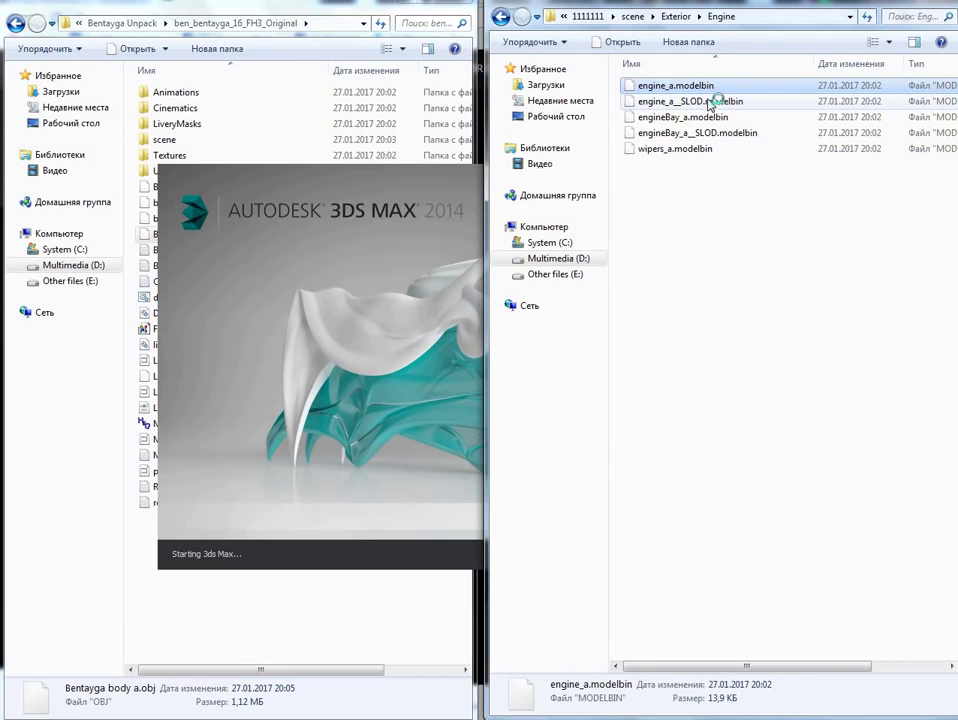
{"action": "left_click", "coordinate": [711, 102]}
{"action": "left_click", "coordinate": [708, 118]}
{"action": "left_click", "coordinate": [710, 134]}
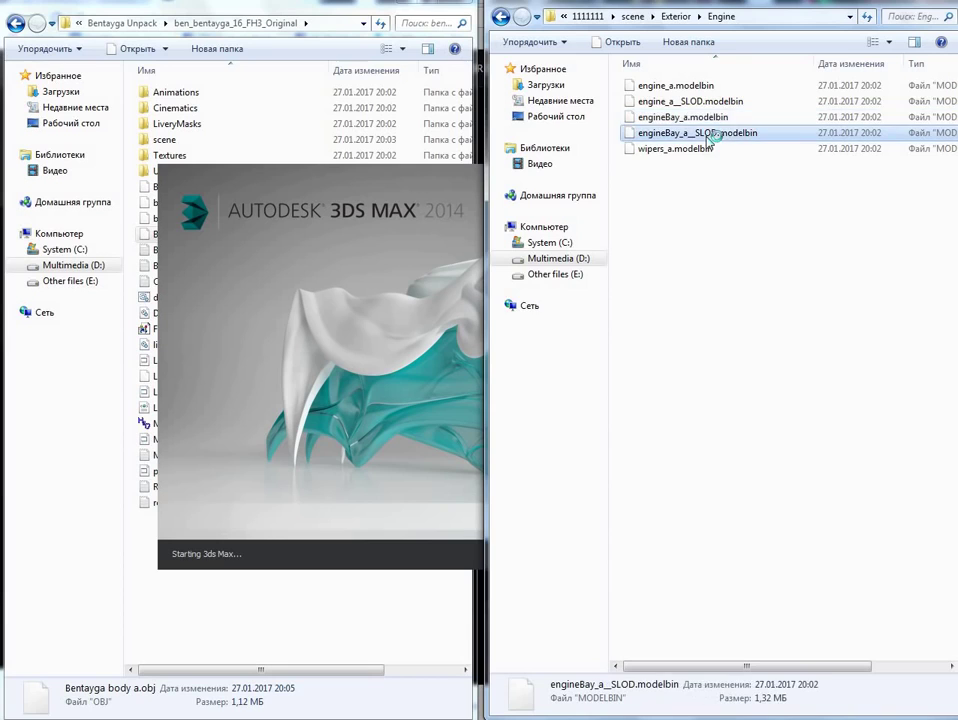
{"action": "left_click", "coordinate": [708, 118]}
{"action": "left_click", "coordinate": [695, 149]}
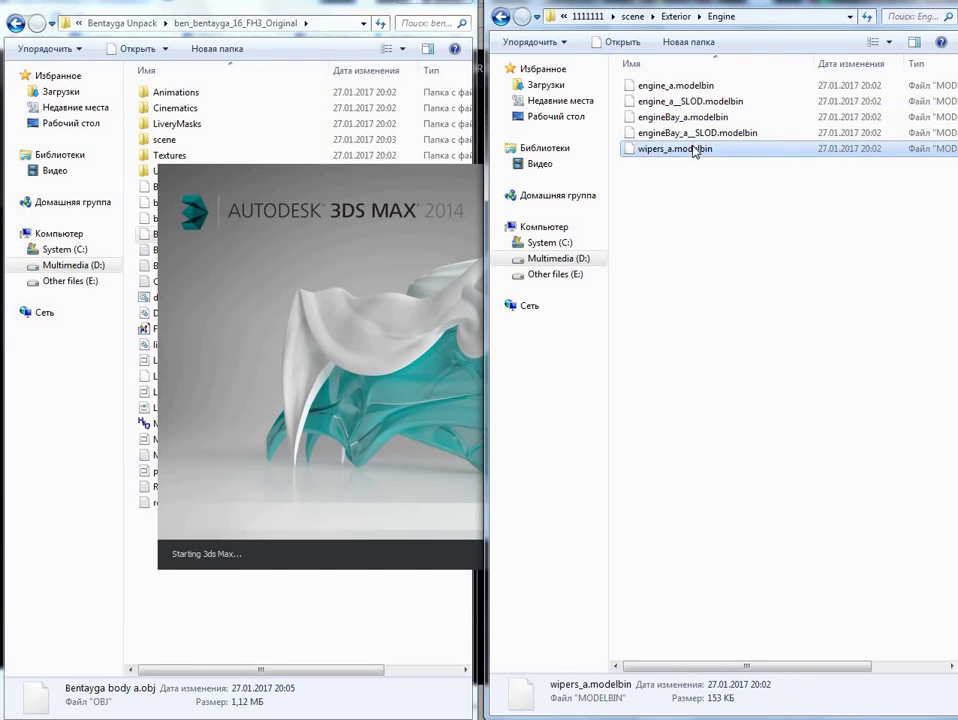
{"action": "left_click", "coordinate": [500, 17]}
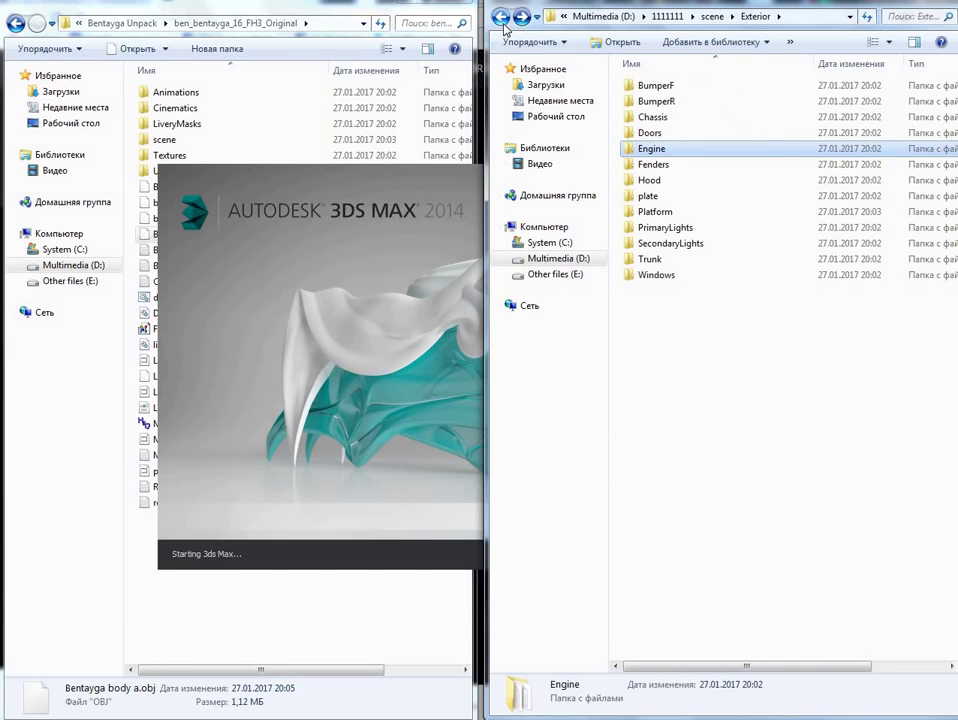
{"action": "left_click", "coordinate": [502, 19]}
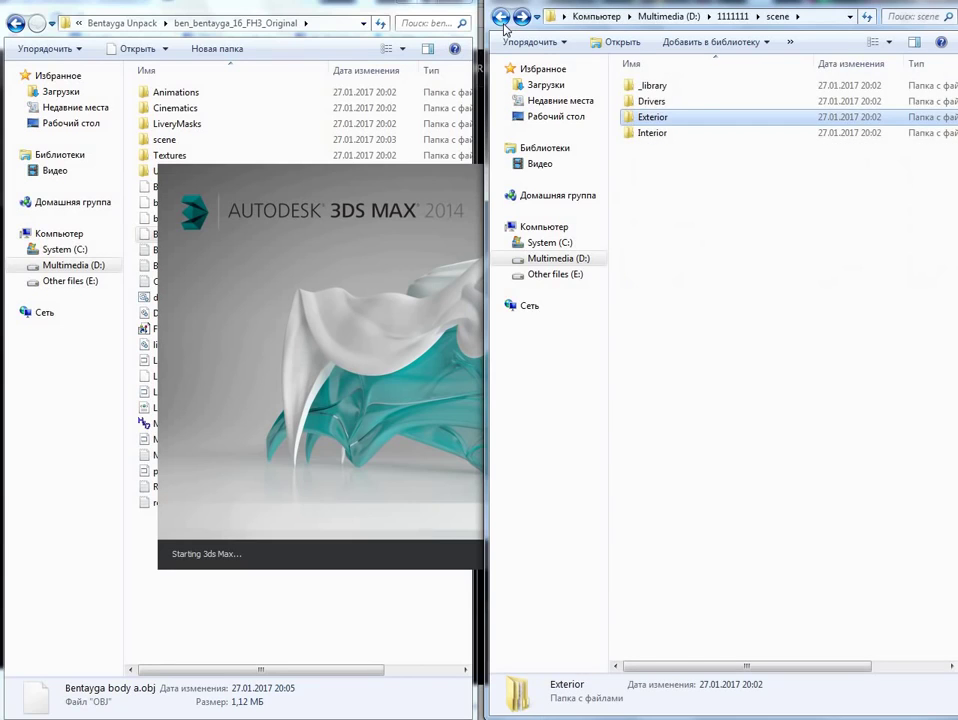
{"action": "left_click", "coordinate": [502, 19]}
{"action": "left_click", "coordinate": [738, 299]}
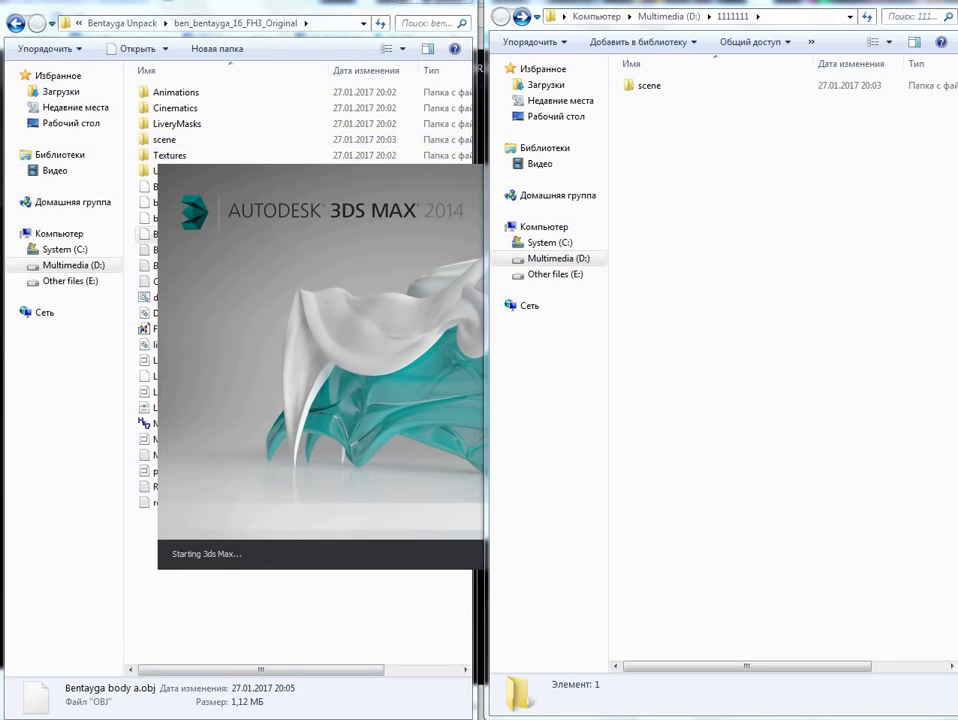
Maximize the 3ds Max window and browse for a file to import in D:\Bentayga Unpack\ben_bentayga_16_FH3_Original.
{"action": "mouse_move", "coordinate": [205, 719]}
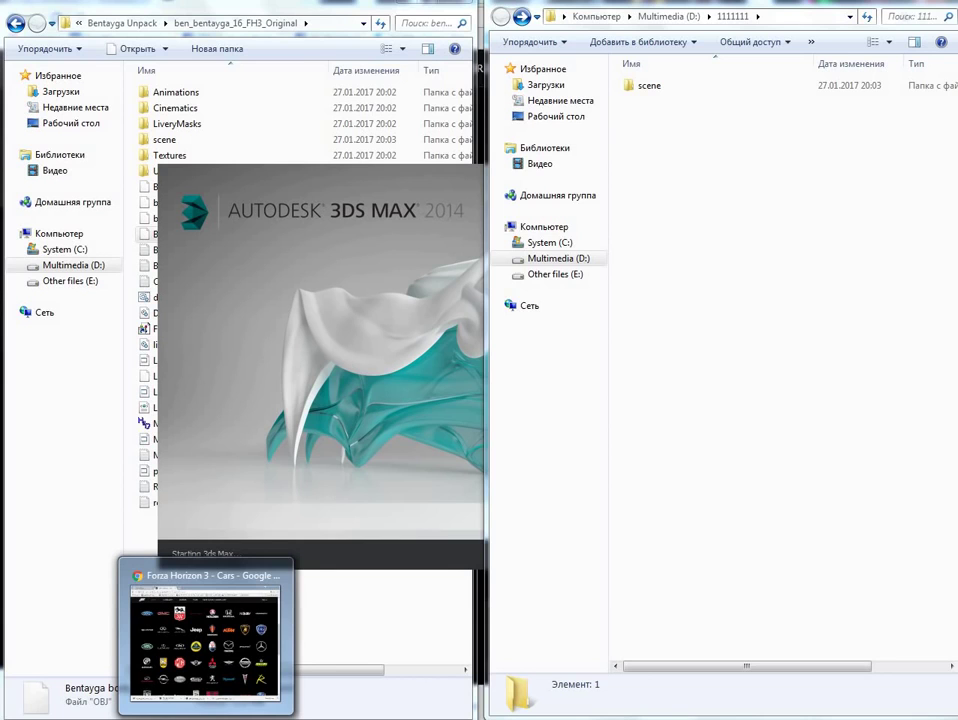
{"action": "mouse_move", "coordinate": [209, 676]}
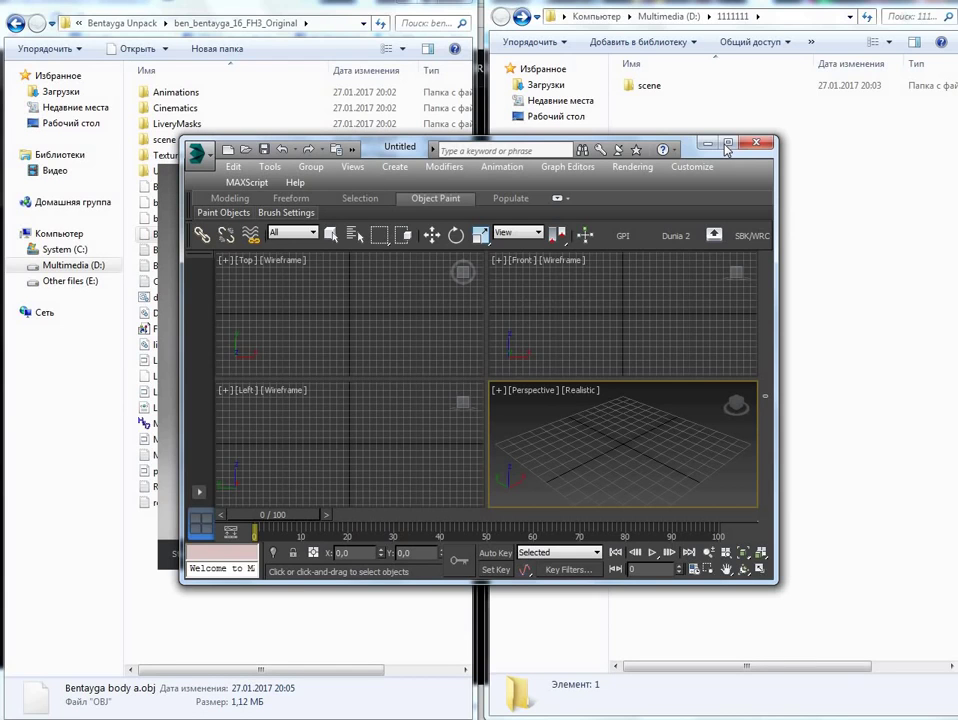
{"action": "left_click", "coordinate": [728, 144]}
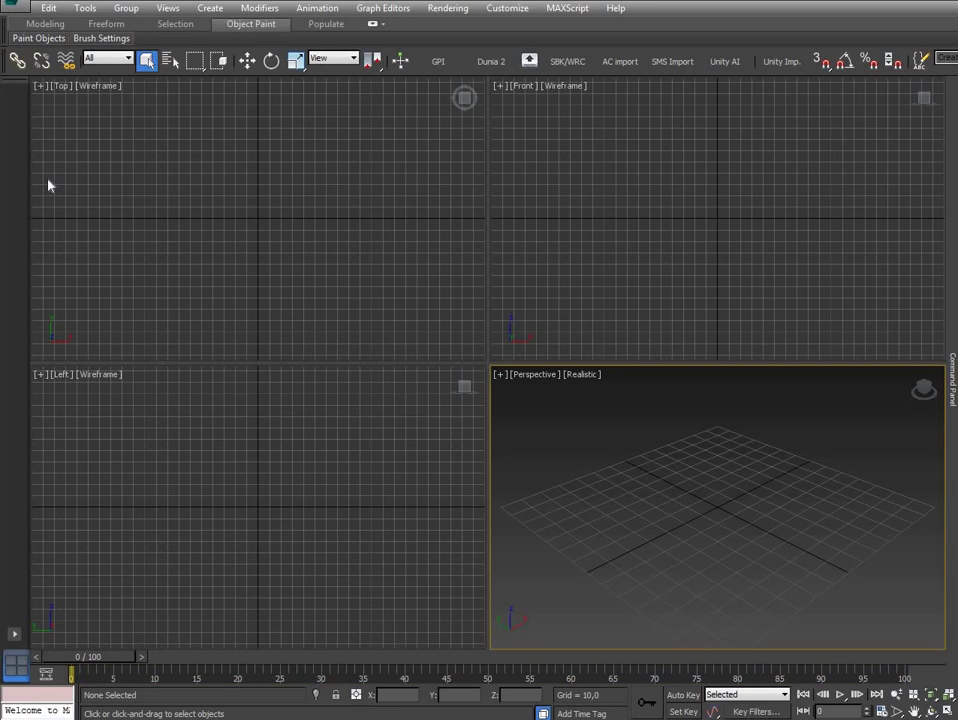
{"action": "left_click", "coordinate": [15, 12]}
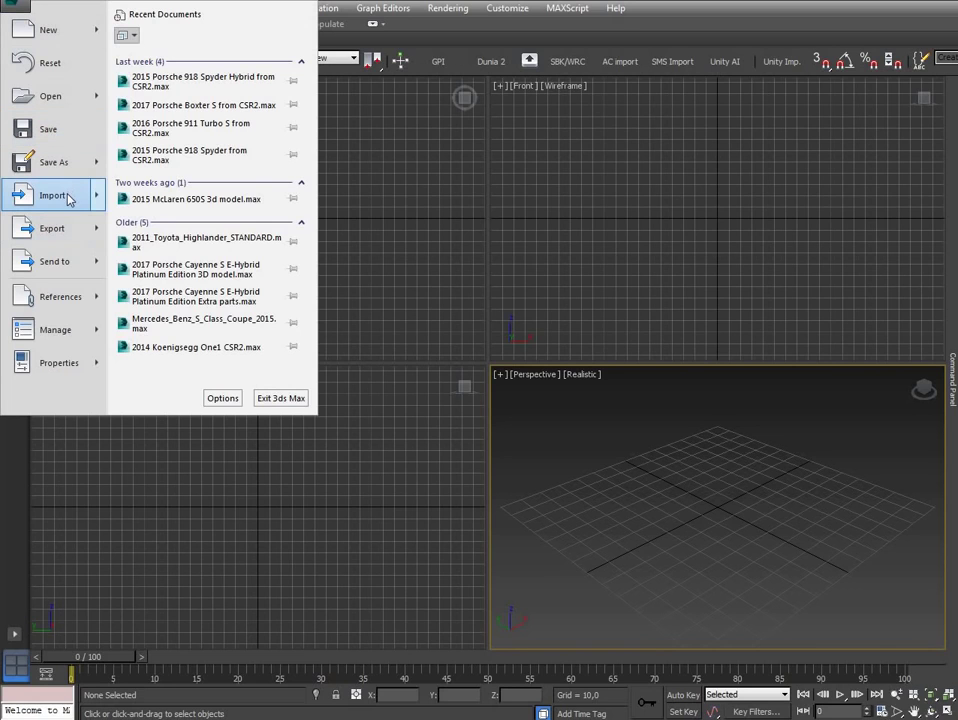
{"action": "mouse_move", "coordinate": [70, 199]}
{"action": "left_click", "coordinate": [230, 88]}
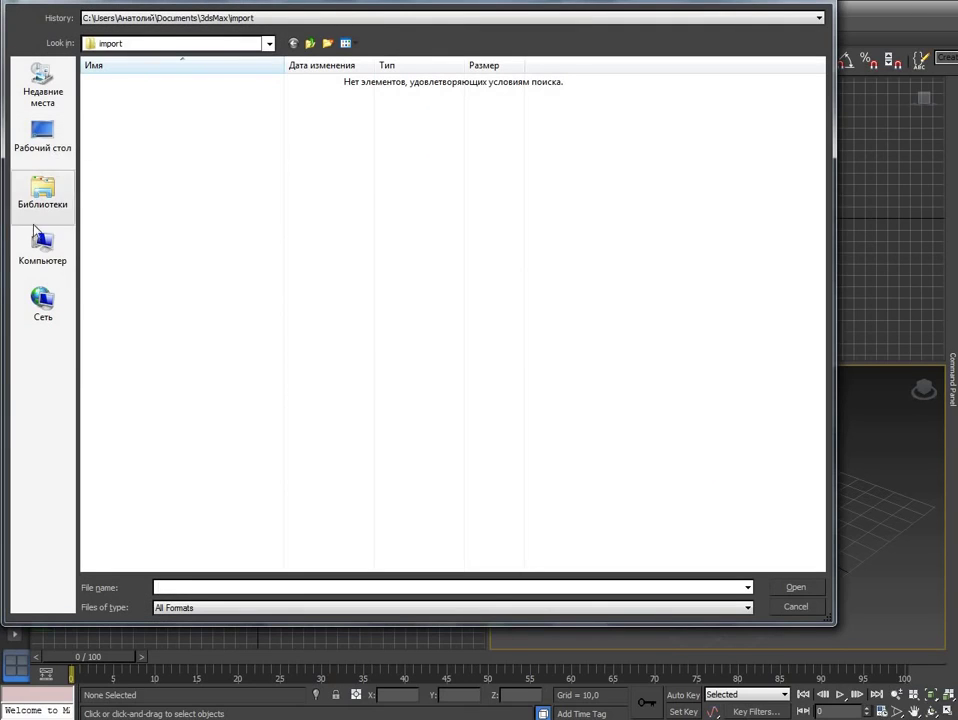
{"action": "left_click", "coordinate": [60, 244]}
{"action": "double_click", "coordinate": [316, 110]}
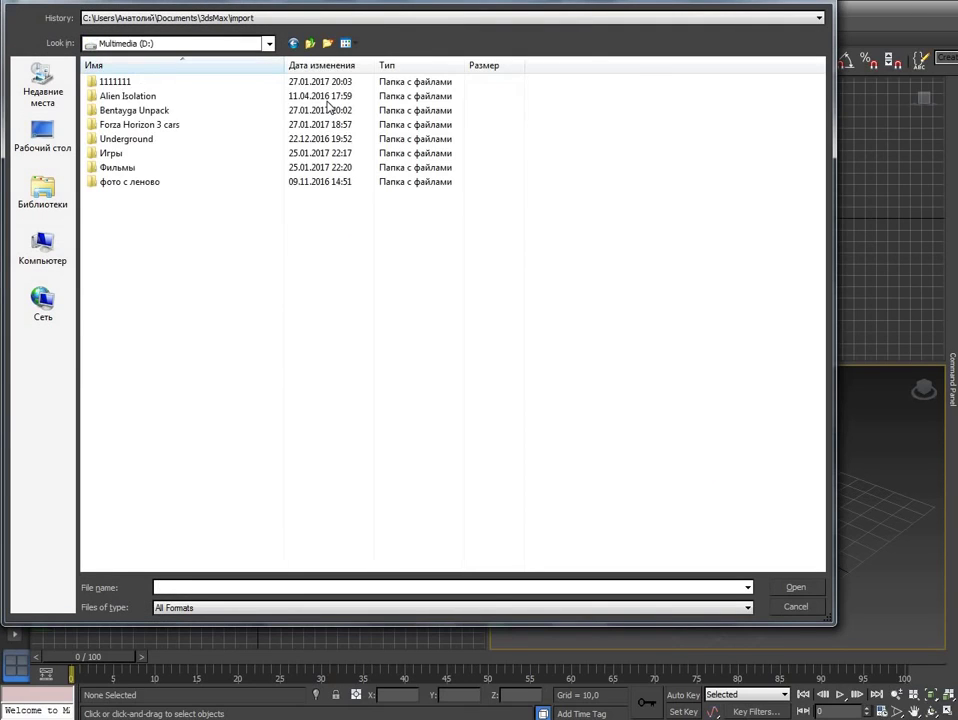
{"action": "double_click", "coordinate": [143, 112]}
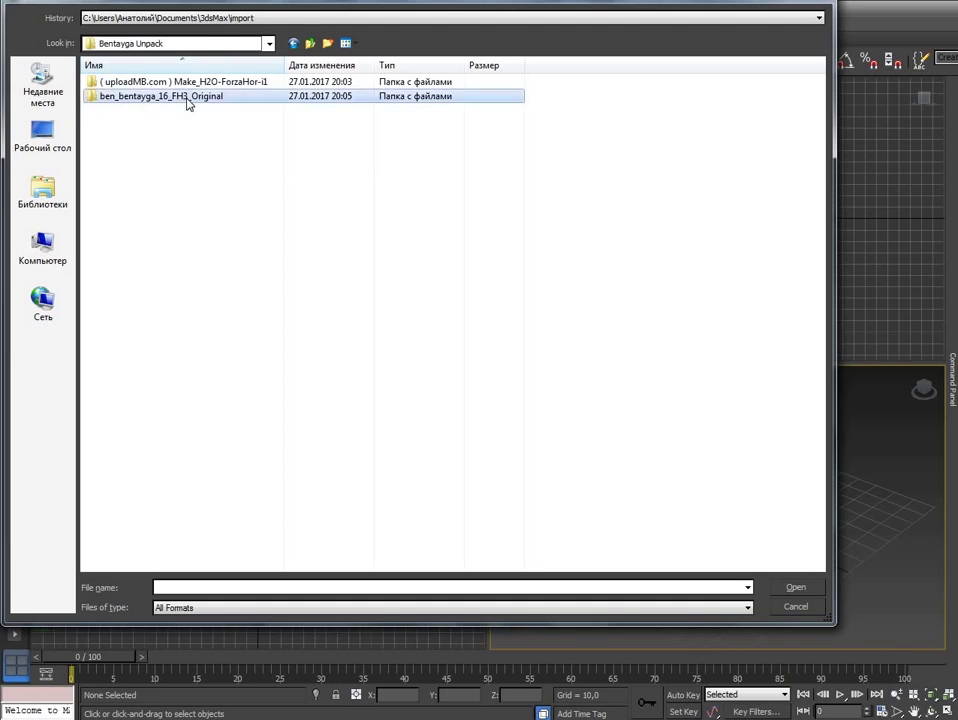
{"action": "double_click", "coordinate": [187, 99]}
Import Bentayga body a.obj with all 13 body_a objects and Flip ZY-axis enabled.
{"action": "left_click", "coordinate": [172, 169]}
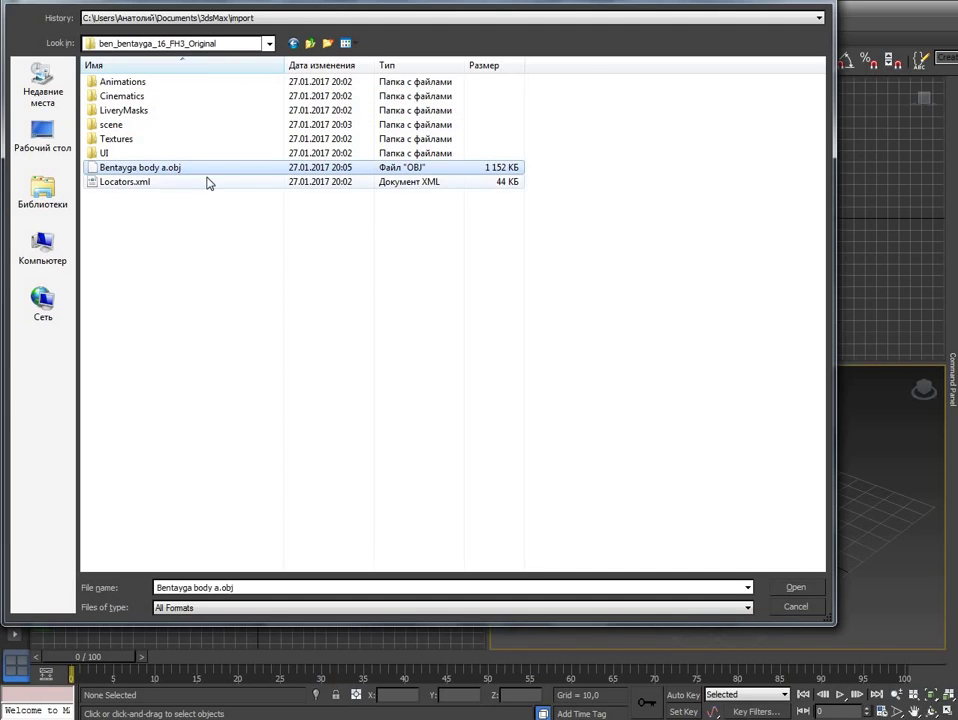
{"action": "double_click", "coordinate": [171, 170]}
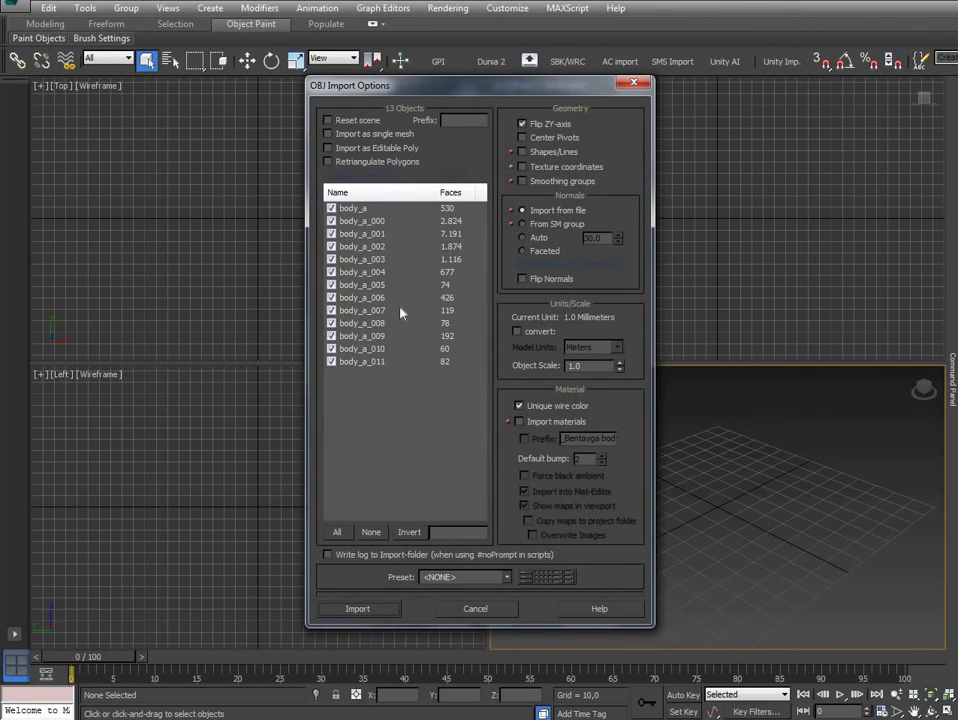
{"action": "left_click", "coordinate": [374, 611]}
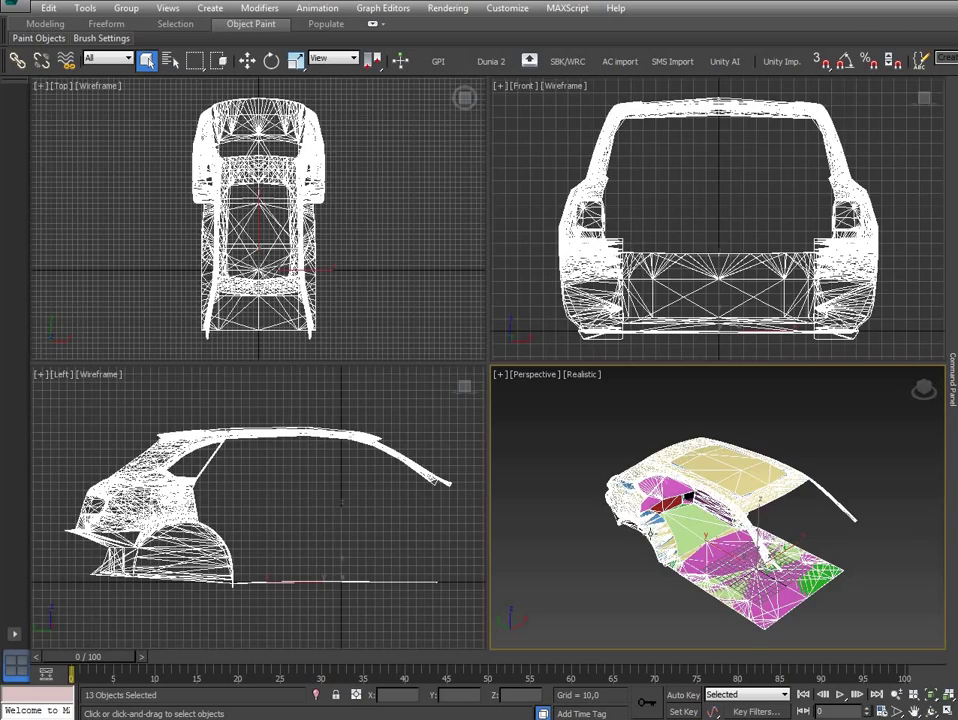
Deselect the imported meshes and inspect the car body from the rear in a full-size Perspective view.
{"action": "left_click", "coordinate": [636, 566]}
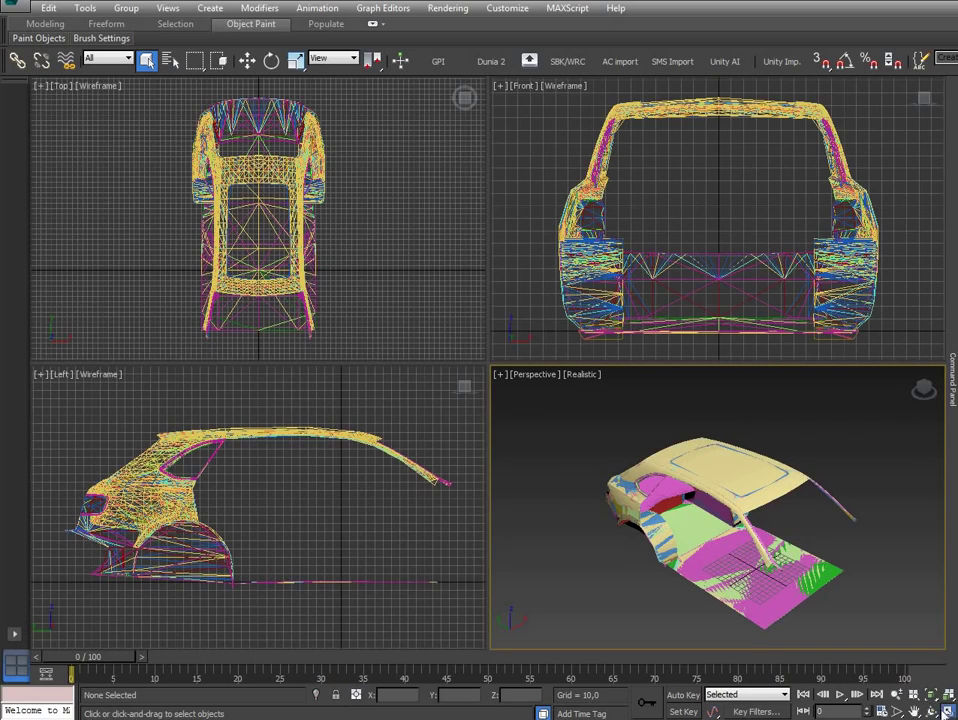
{"action": "key", "text": "alt+w"}
{"action": "key", "text": "ctrl+r"}
{"action": "left_click_drag", "start_coordinate": [428, 423], "coordinate": [441, 304]}
{"action": "scroll", "coordinate": [522, 400], "scroll_direction": "up", "scroll_amount": 5}
{"action": "scroll", "coordinate": [523, 398], "scroll_direction": "down", "scroll_amount": 2}
{"action": "scroll", "coordinate": [522, 398], "scroll_direction": "down", "scroll_amount": 5}
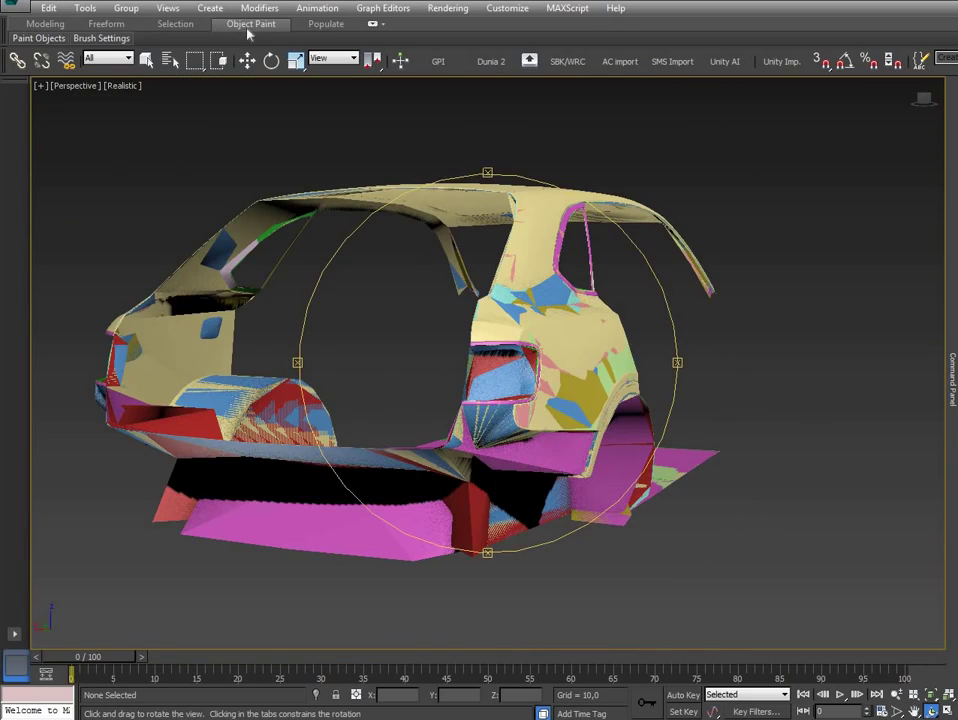
Pull the imported body meshes apart one by one with the Move tool and view the separated parts from another angle.
{"action": "key", "text": "w"}
{"action": "left_click", "coordinate": [555, 356]}
{"action": "left_click_drag", "start_coordinate": [555, 356], "coordinate": [820, 221]}
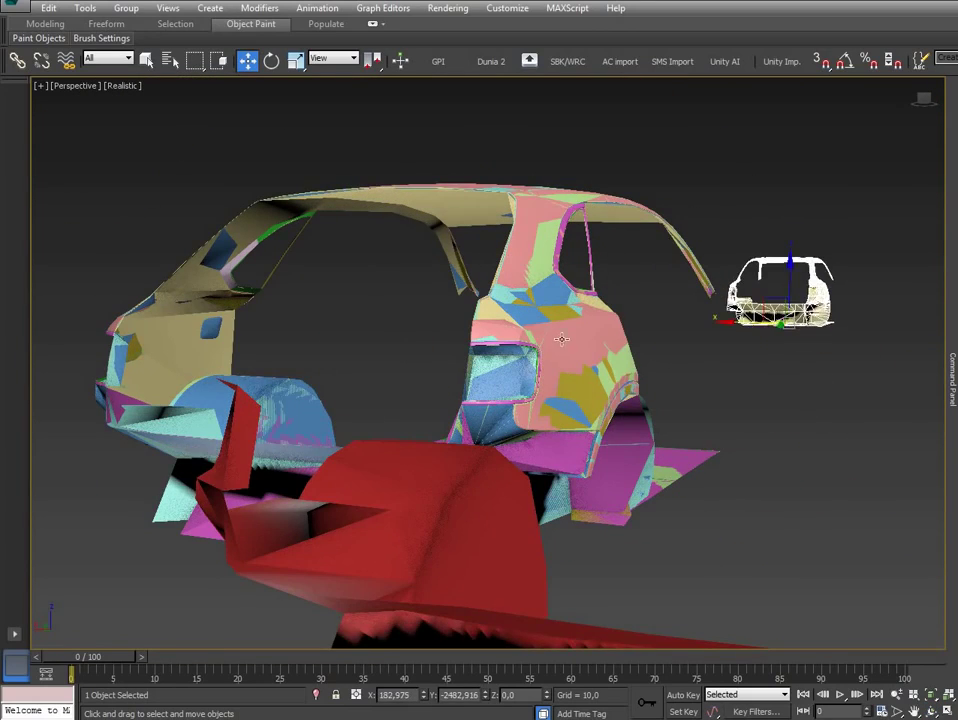
{"action": "left_click_drag", "start_coordinate": [421, 254], "coordinate": [358, 277]}
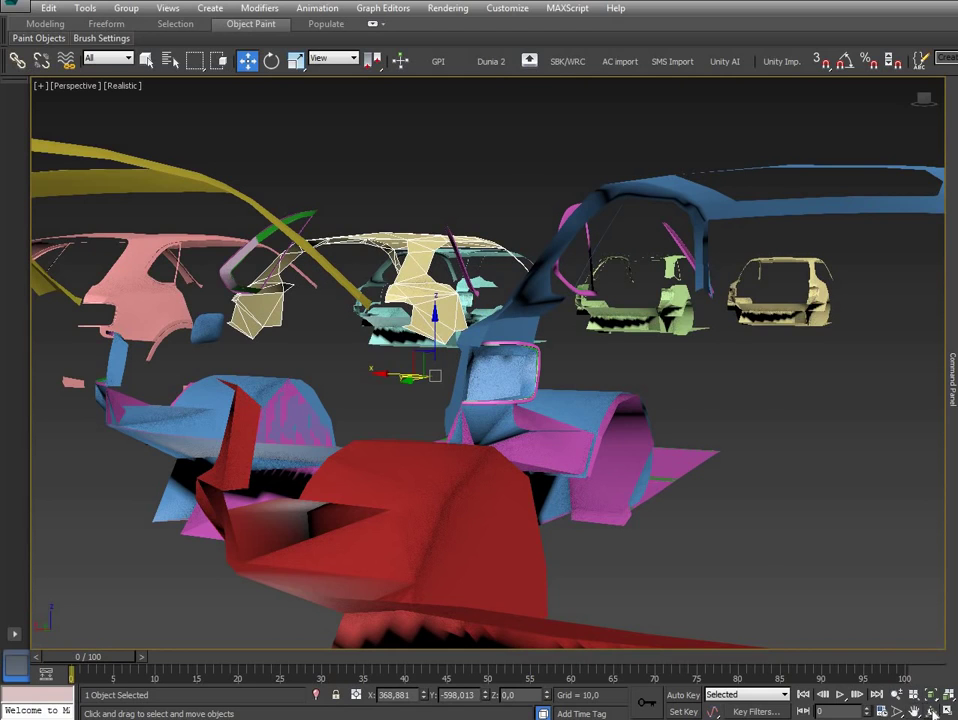
{"action": "key", "text": "ctrl+r"}
{"action": "left_click_drag", "start_coordinate": [680, 488], "coordinate": [450, 530]}
{"action": "scroll", "coordinate": [514, 411], "scroll_direction": "down", "scroll_amount": 5}
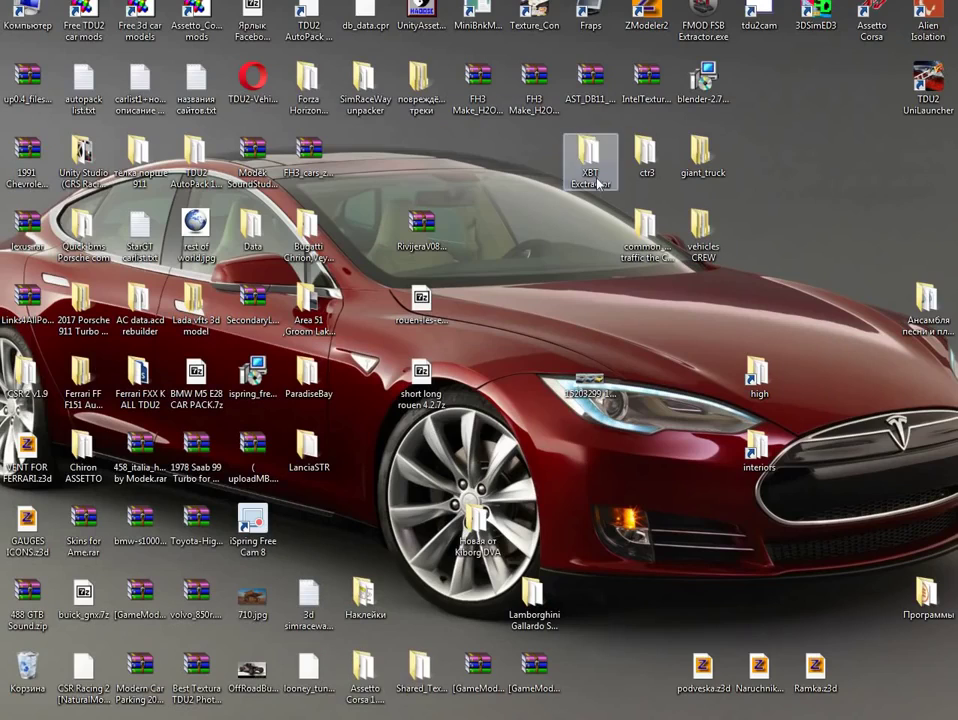
{"action": "left_click", "coordinate": [591, 160]}
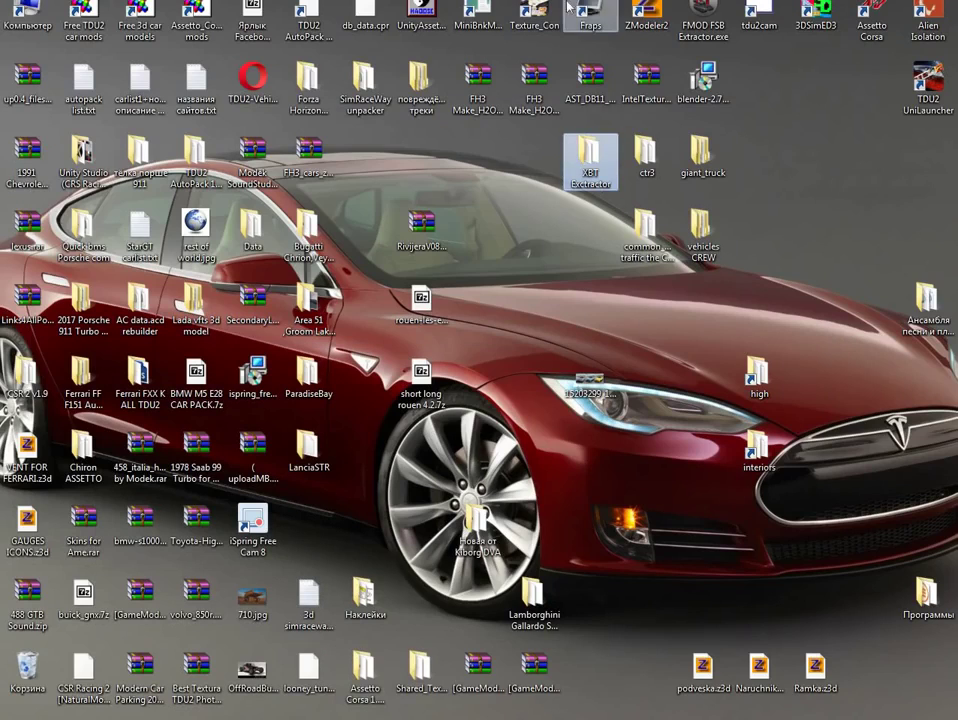